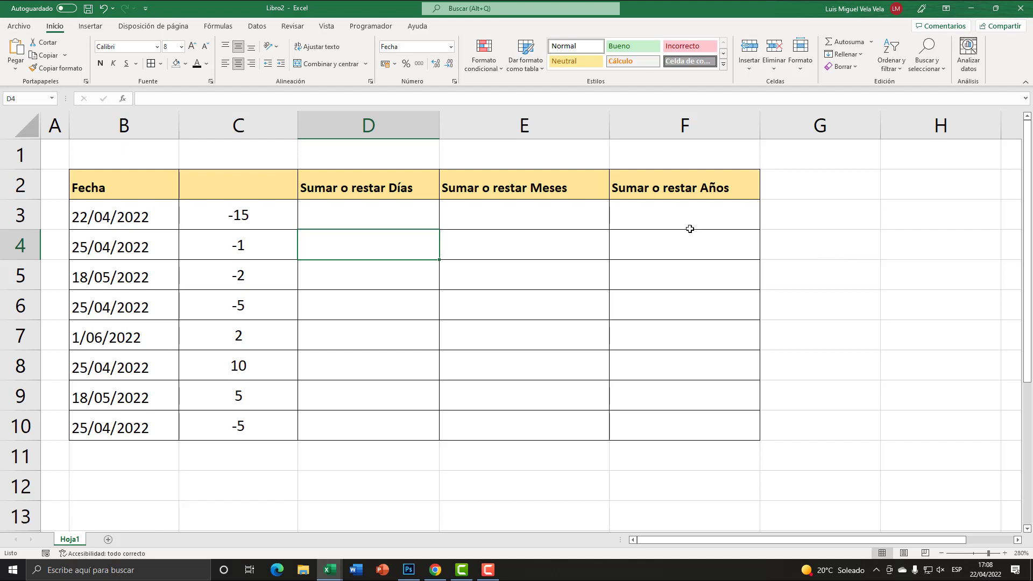
Step: Select the whole date table B2:F10, then clear the selection
click(175, 194)
mouse_move(175, 194)
mouse_down()
mouse_move(664, 325)
mouse_move(692, 417)
mouse_up()
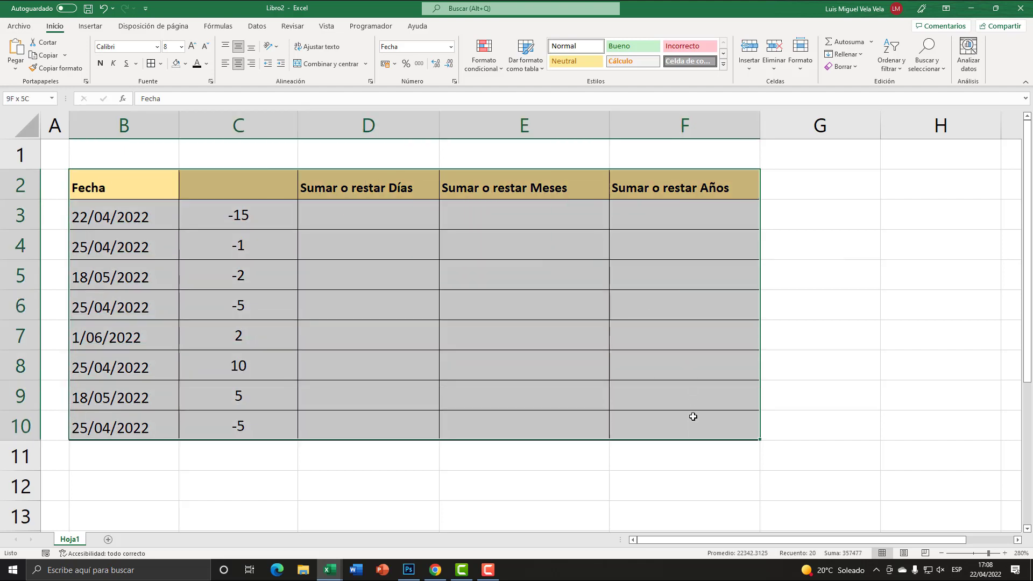
click(491, 281)
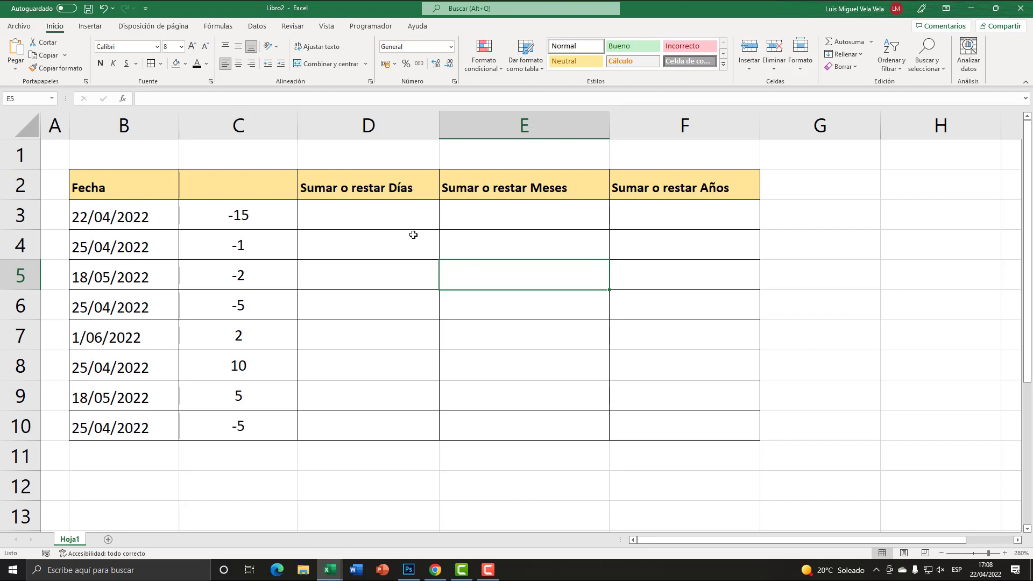
Step: Enter =B3+C3 in D3 and fill it down through D10
click(399, 219)
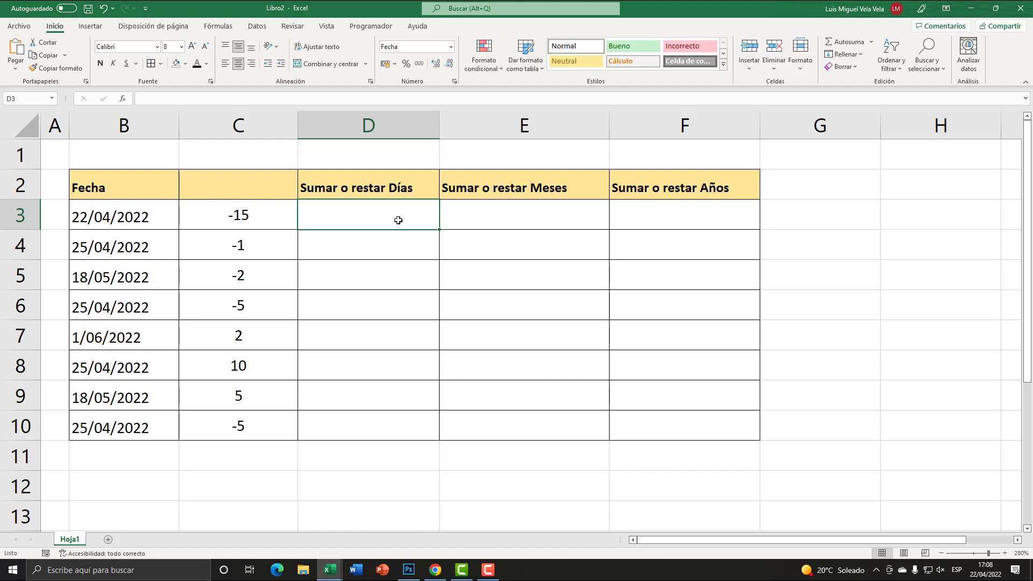
text(=)
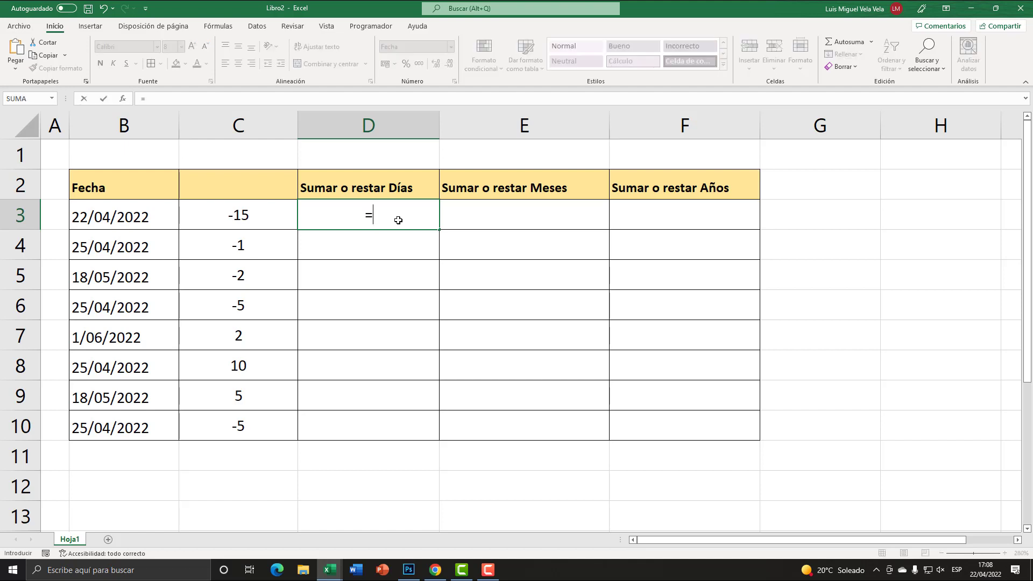
click(136, 217)
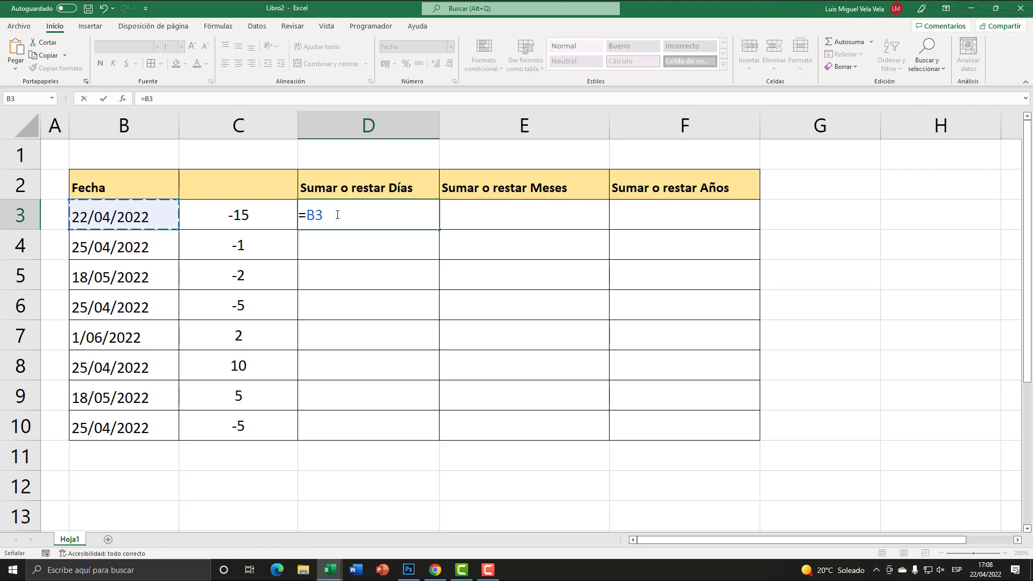
text(+)
click(249, 215)
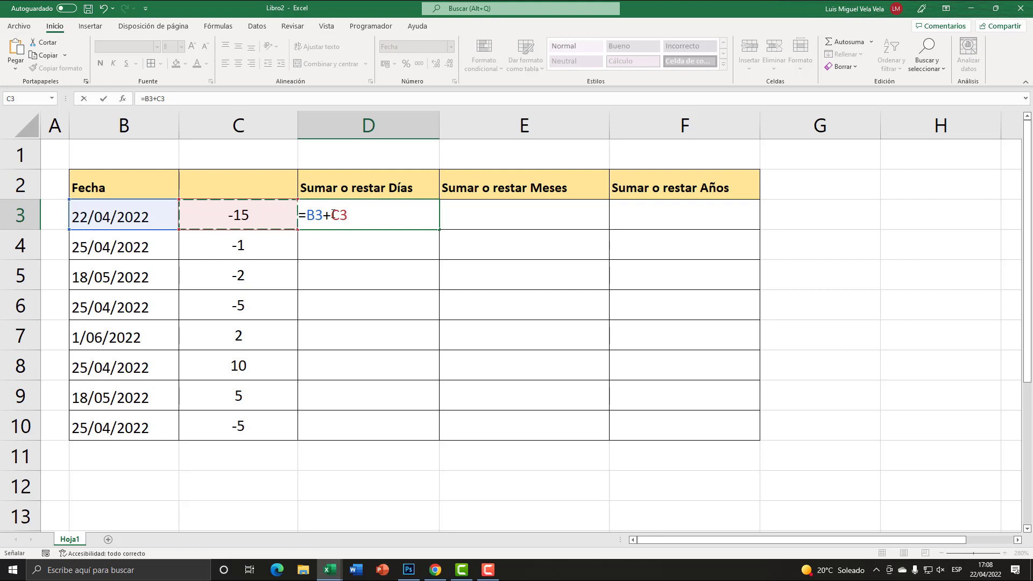
key(Return)
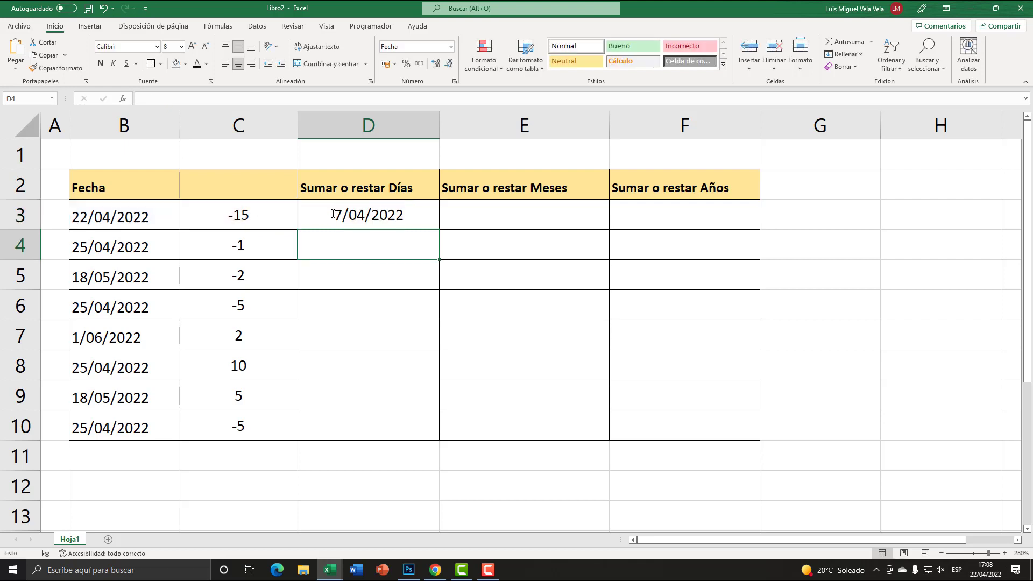
click(335, 215)
drag(440, 229, 411, 442)
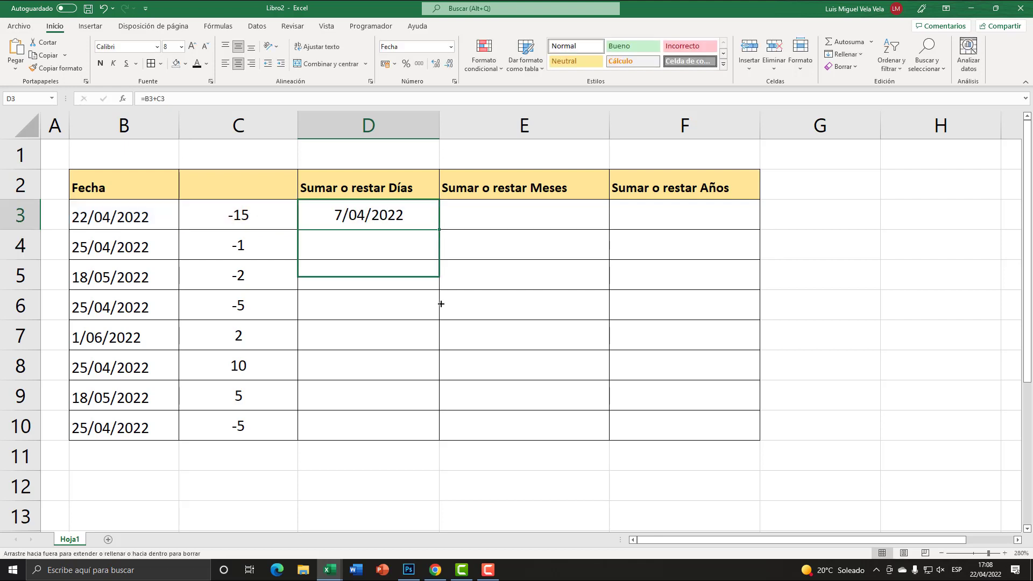
Step: Change C3 from -15 to 15 after cancelling an accidental edit
click(226, 215)
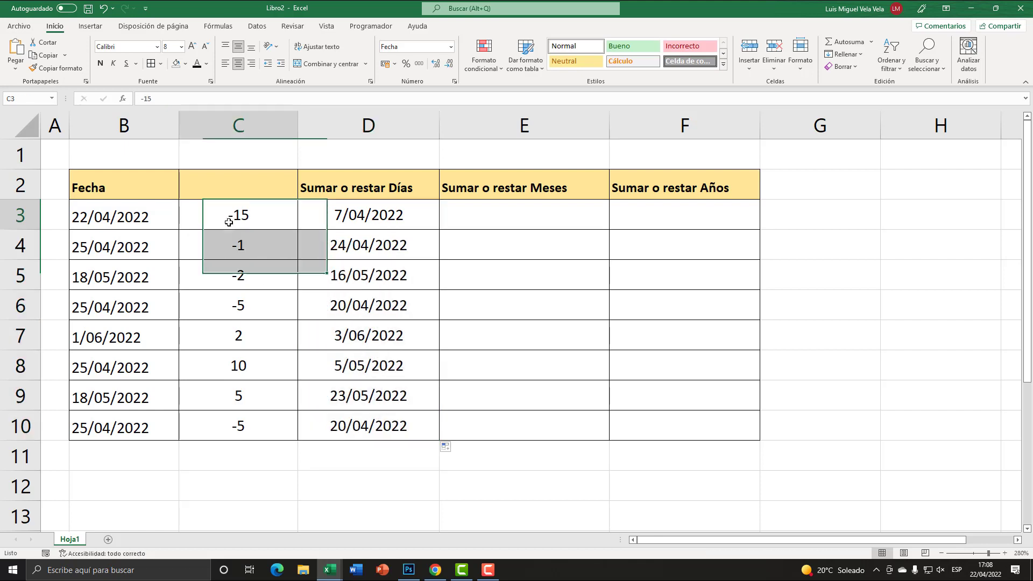
double_click(231, 215)
drag(230, 215, 168, 217)
text(=)
click(228, 248)
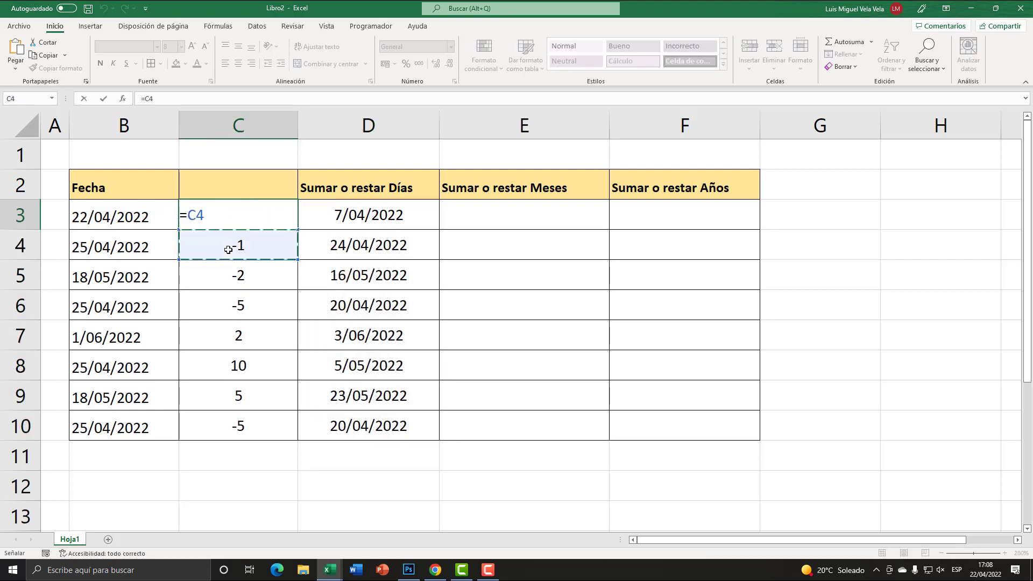
key(Escape)
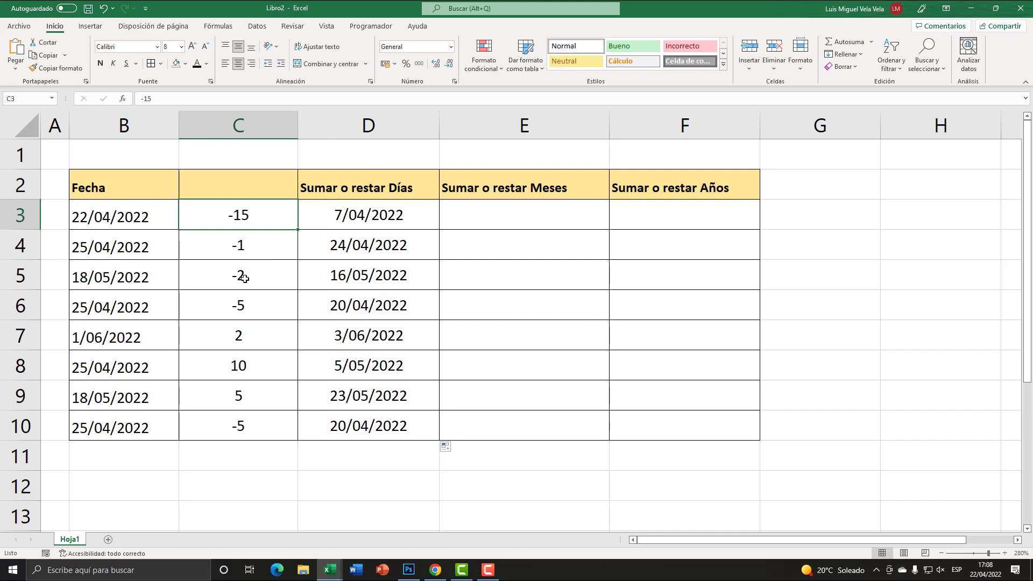
click(237, 352)
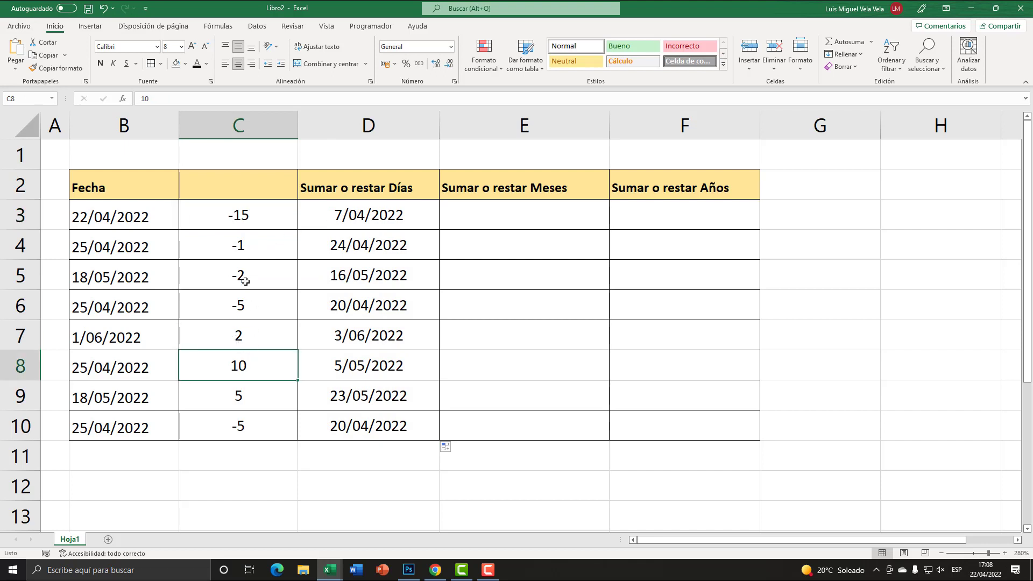
double_click(237, 214)
click(184, 213)
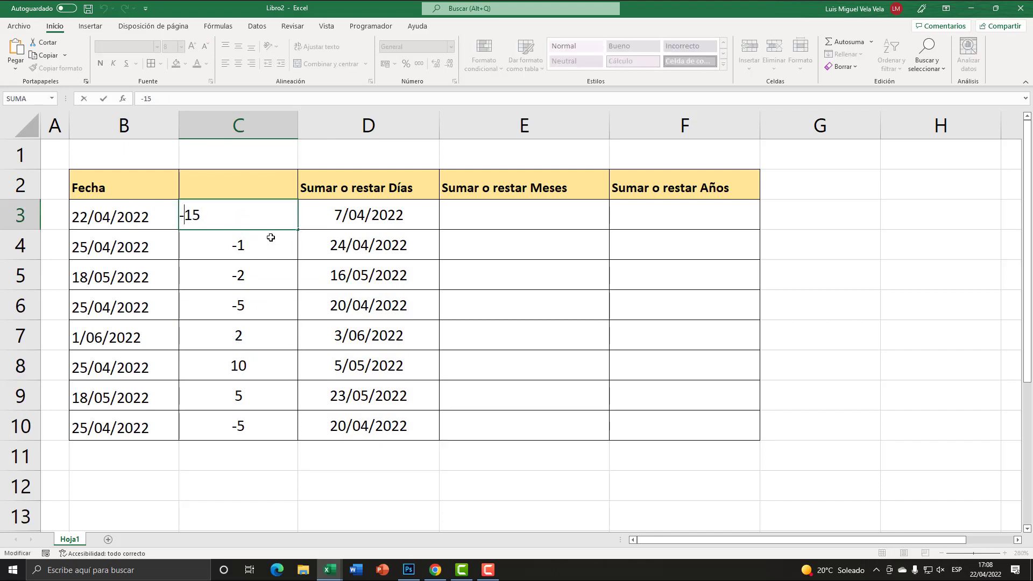
key(BackSpace)
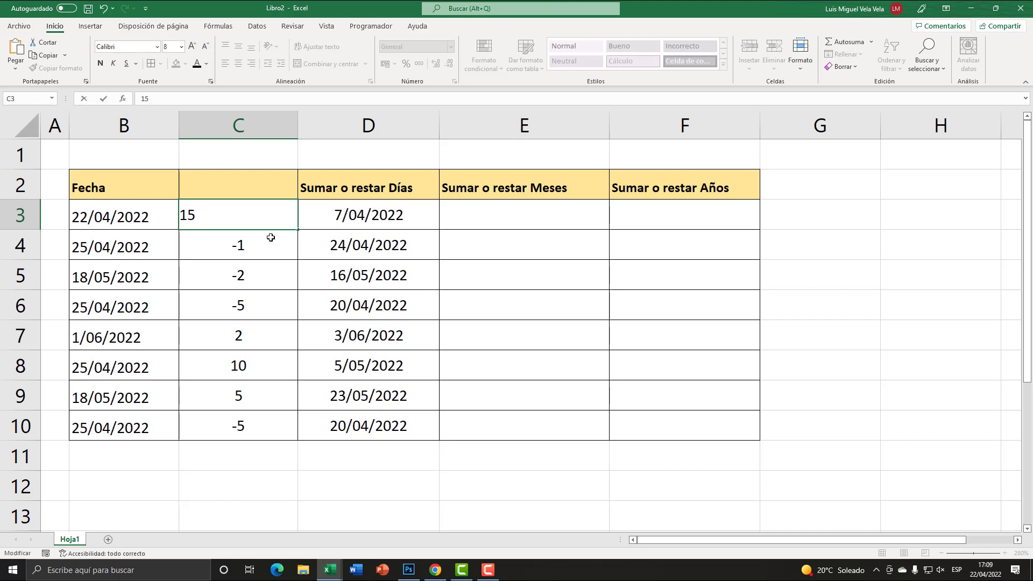
key(Return)
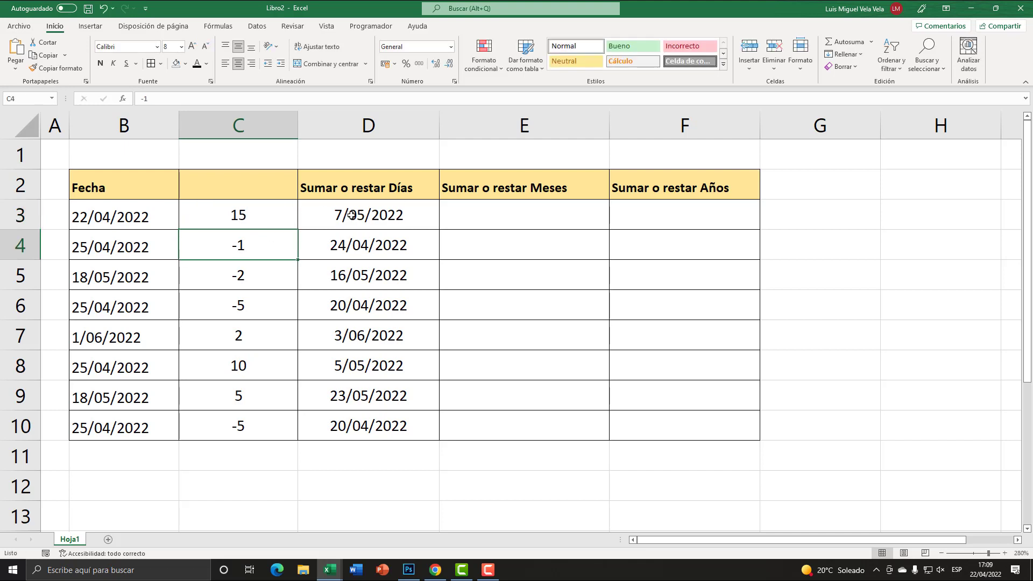
click(350, 215)
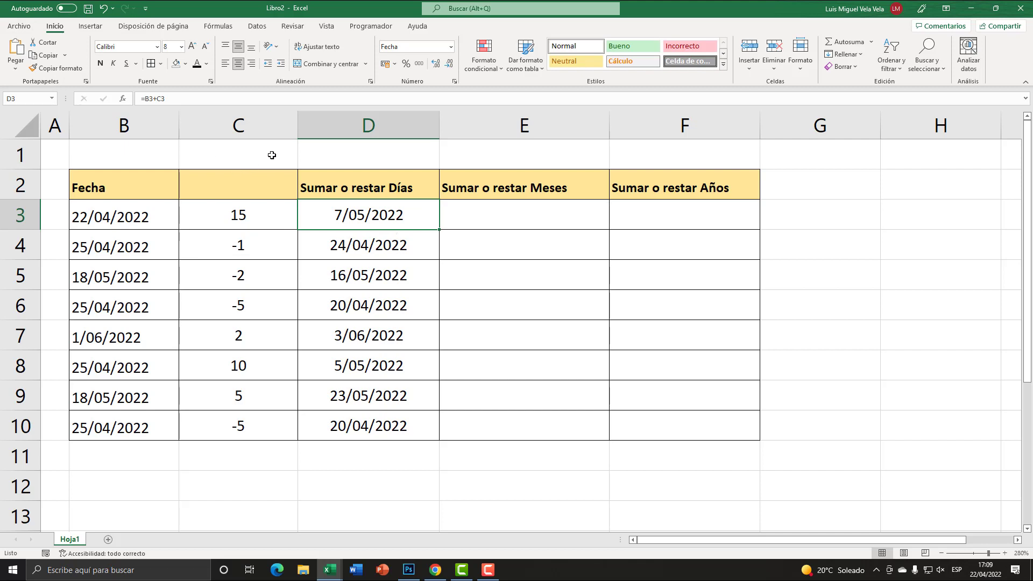
Step: Inspect the date in B3 without changing it, then select E3
double_click(90, 216)
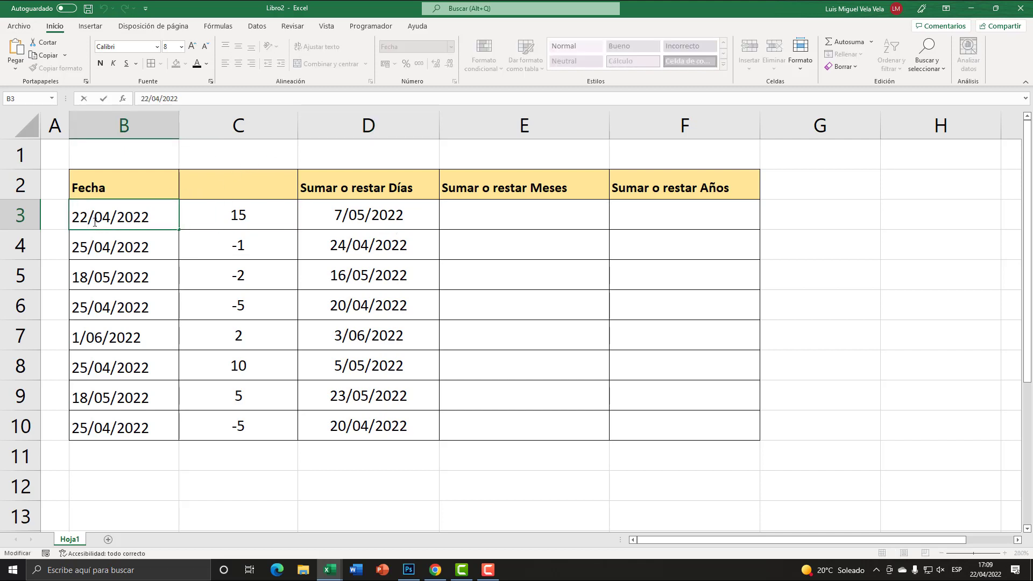
drag(72, 217, 165, 224)
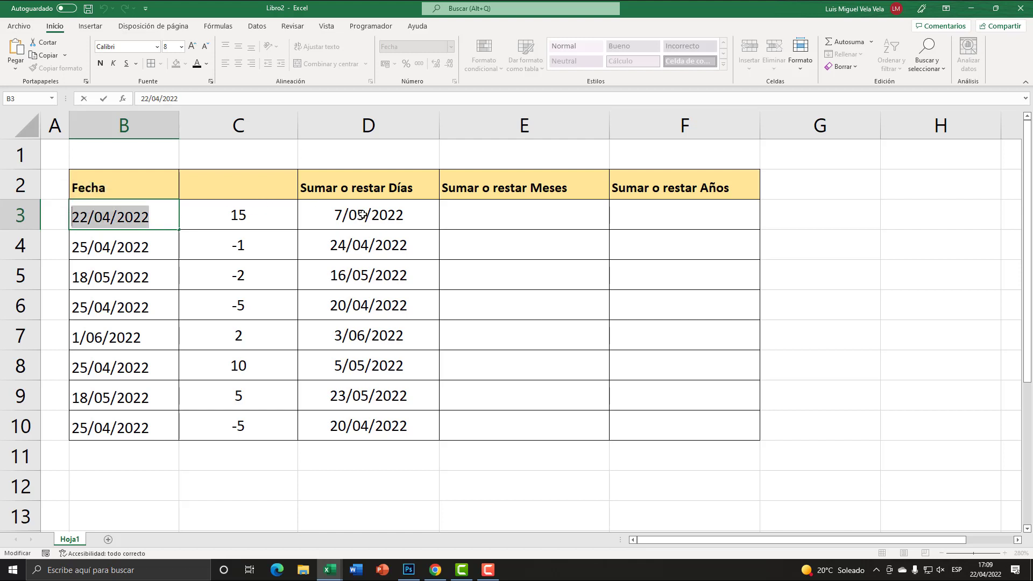
key(Escape)
click(509, 218)
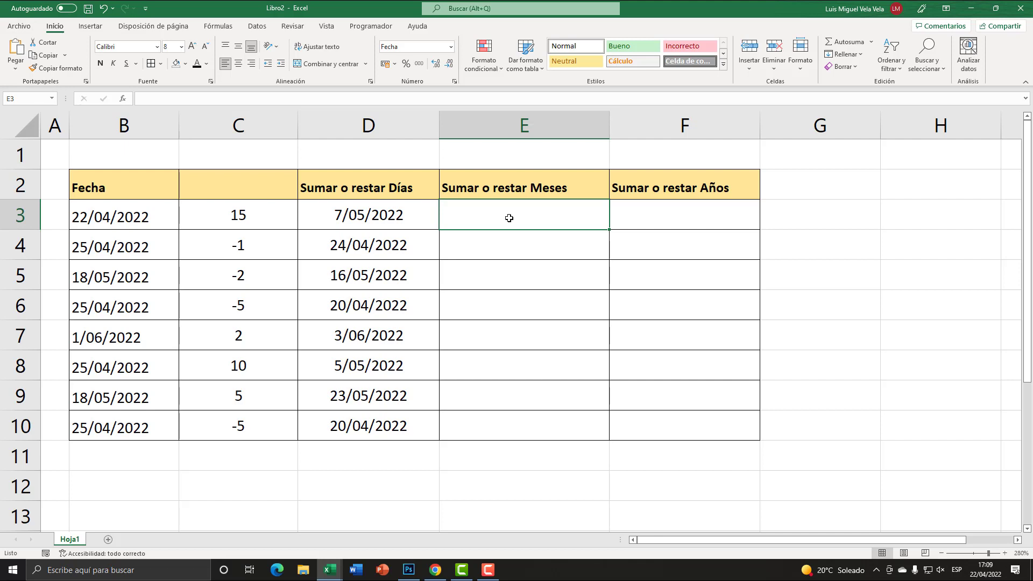
Step: Enter =FECHA(AÑO(B3);MES(B3);DIA(B3)) in E3, returning 22/04/2022
text(=)
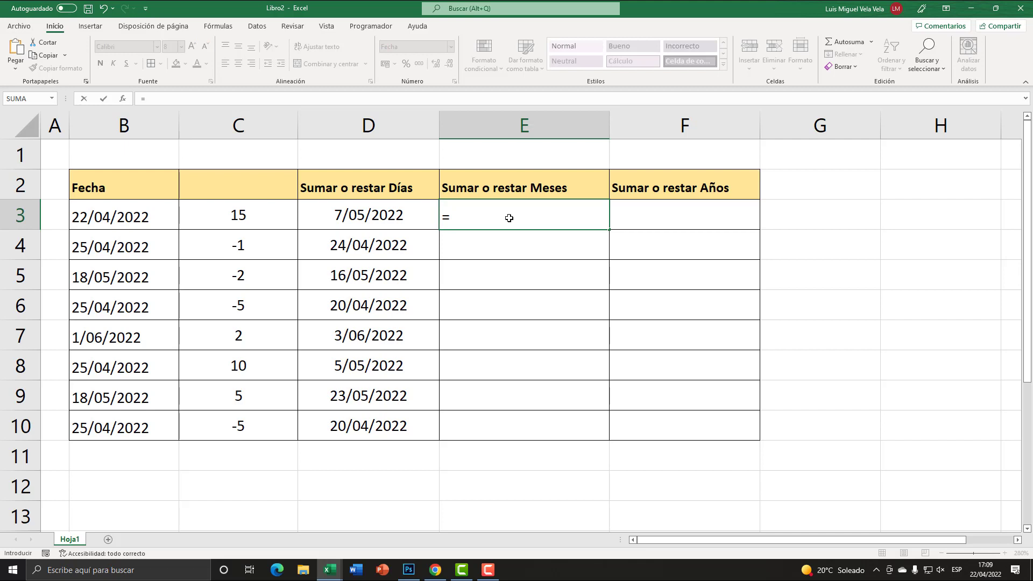
text(fecha)
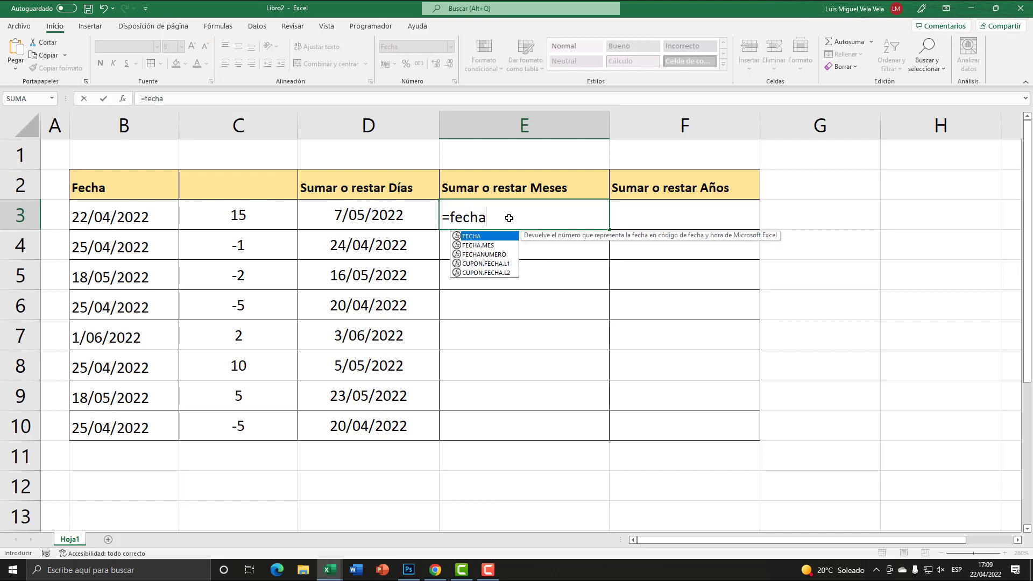
key(Tab)
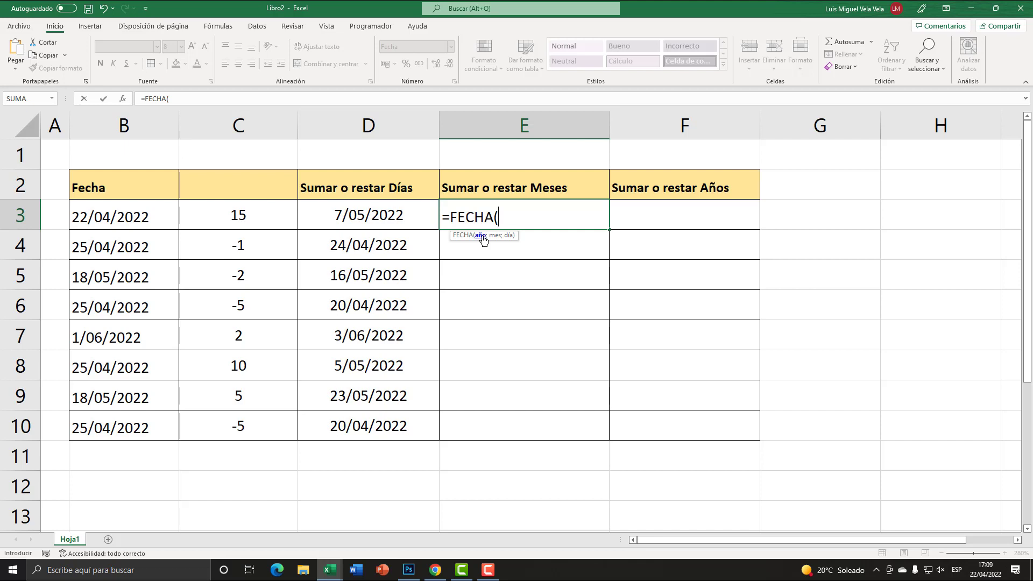
text(año)
key(Tab)
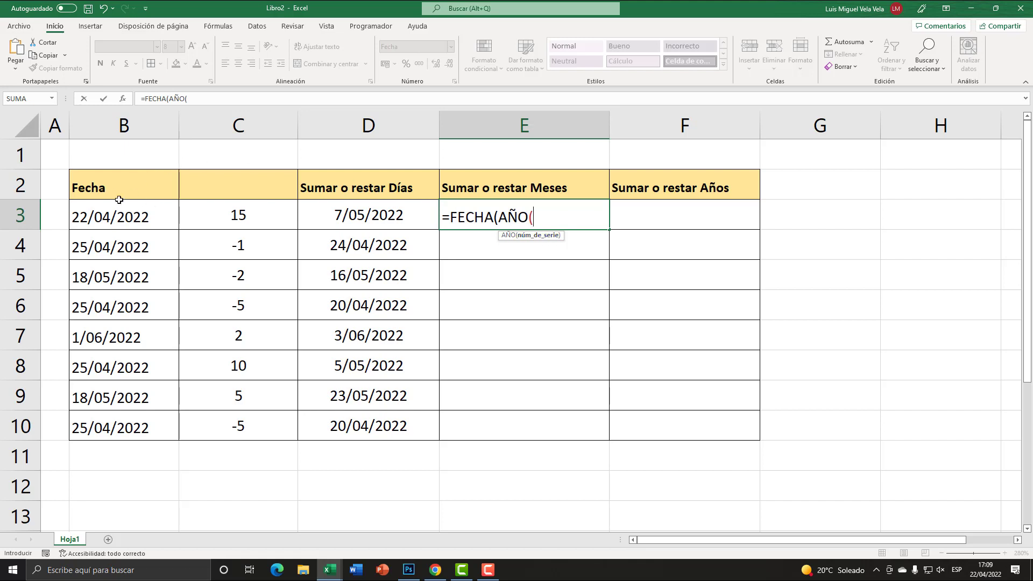
click(124, 215)
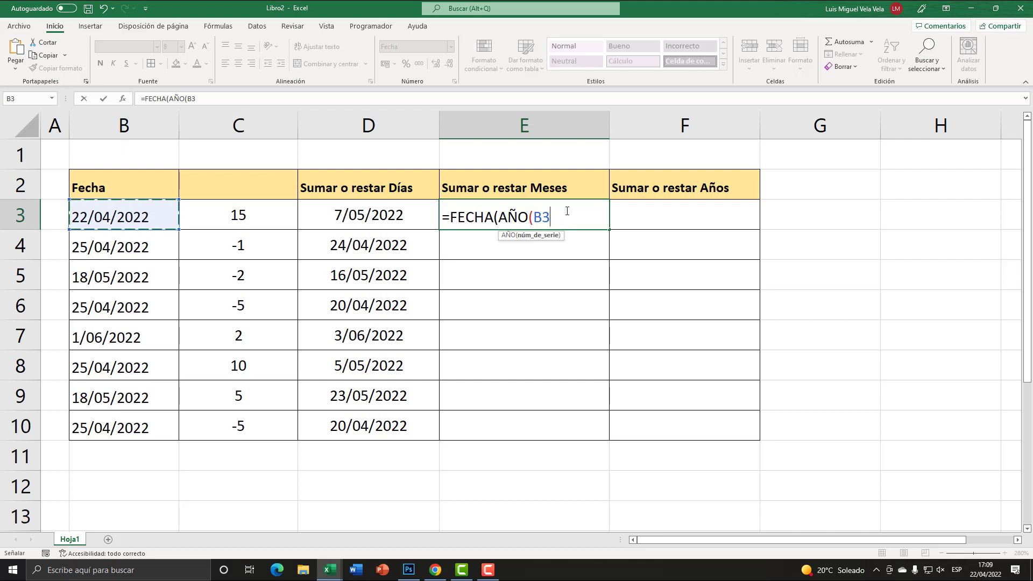
text())
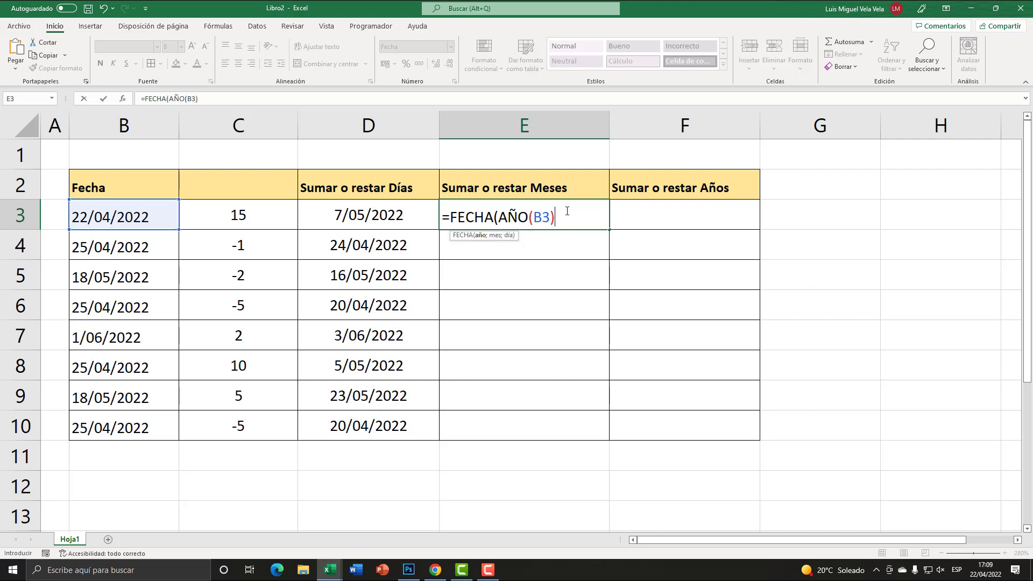
text(;)
text(mes)
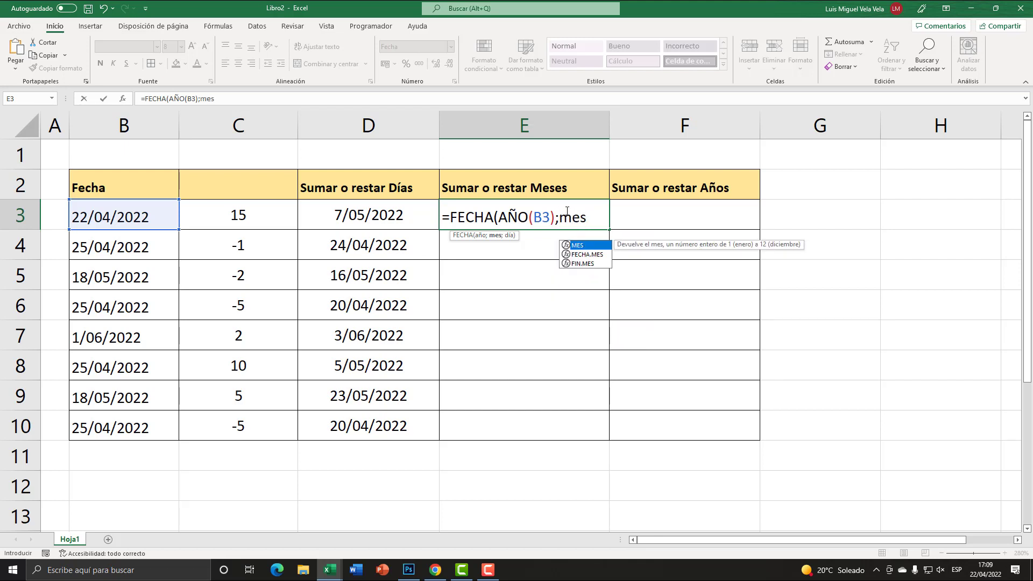
key(Tab)
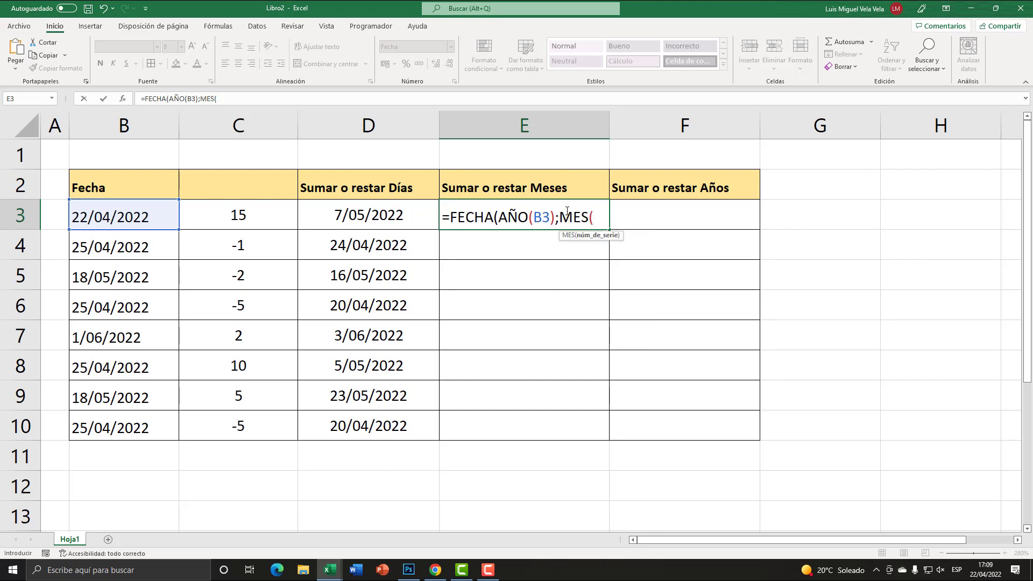
click(131, 210)
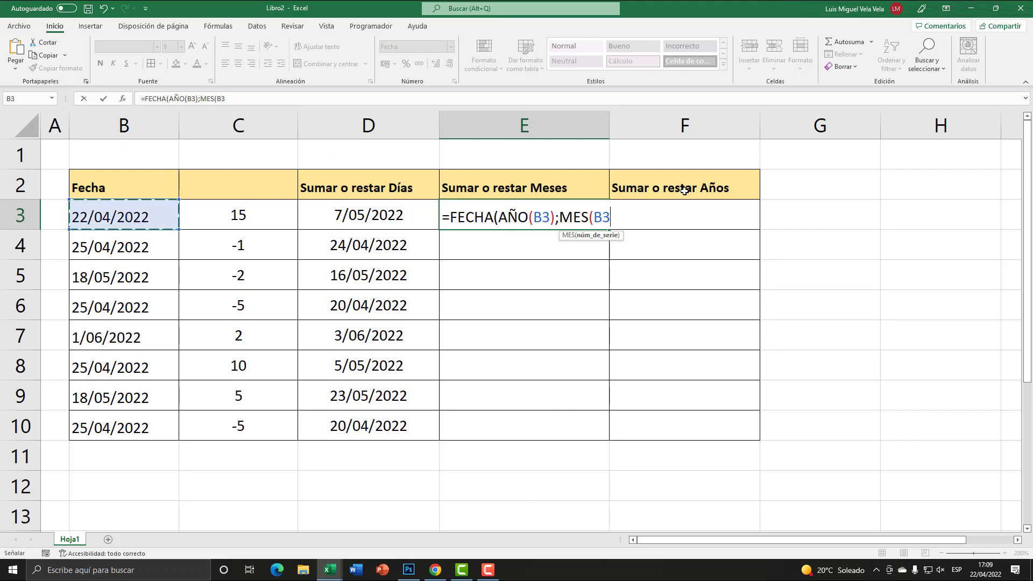
text();)
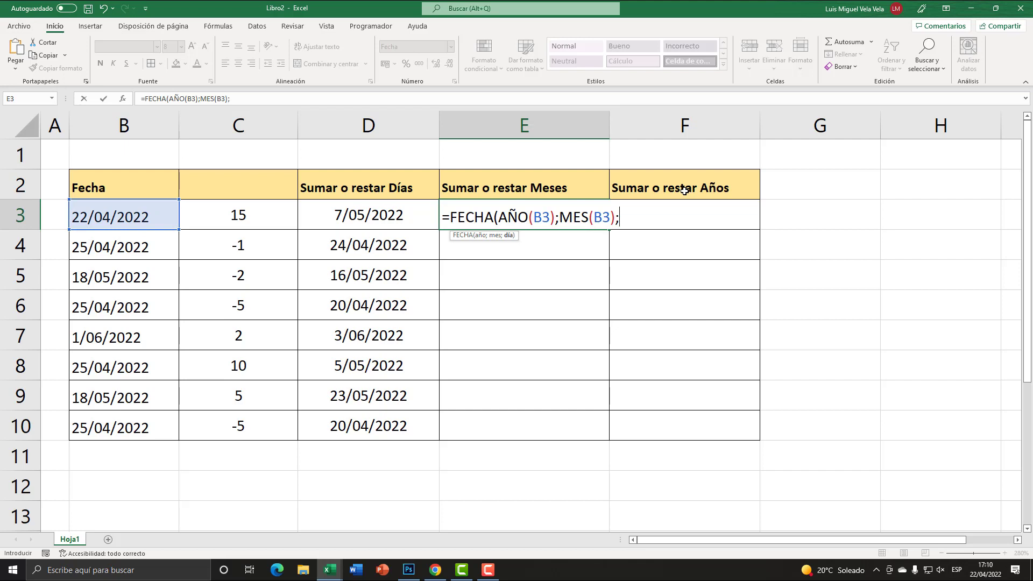
text(dia)
key(Tab)
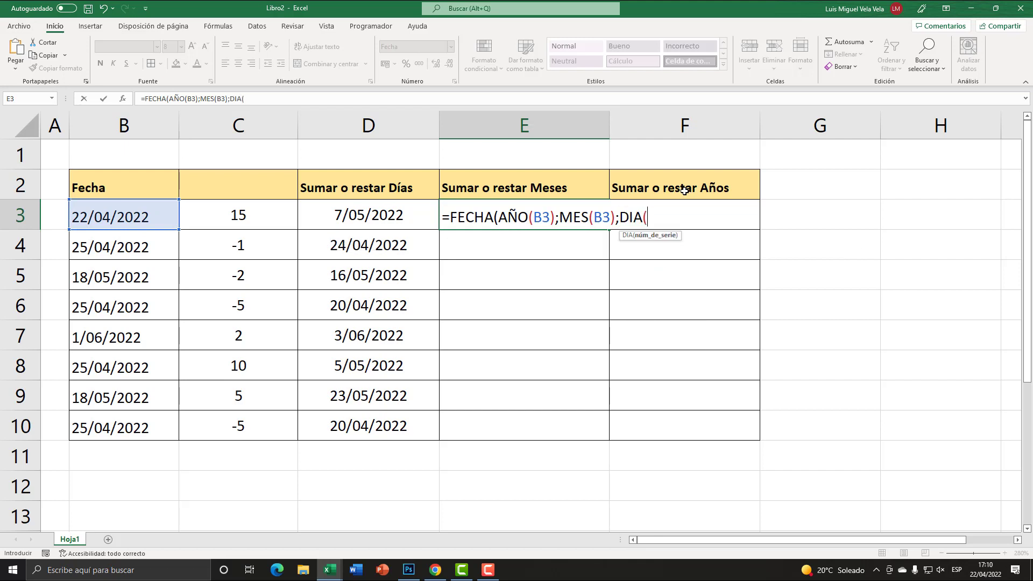
click(118, 214)
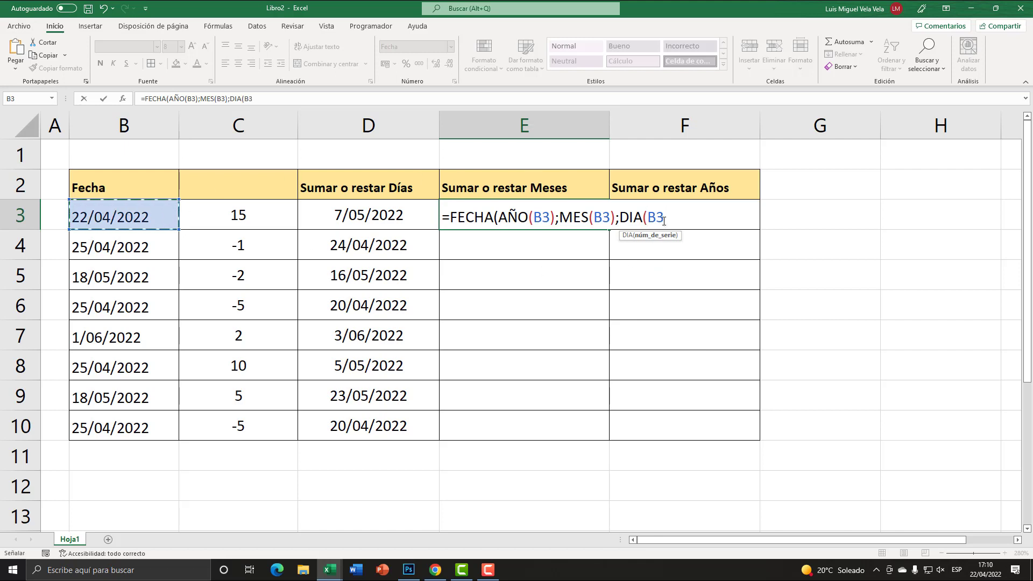
text())
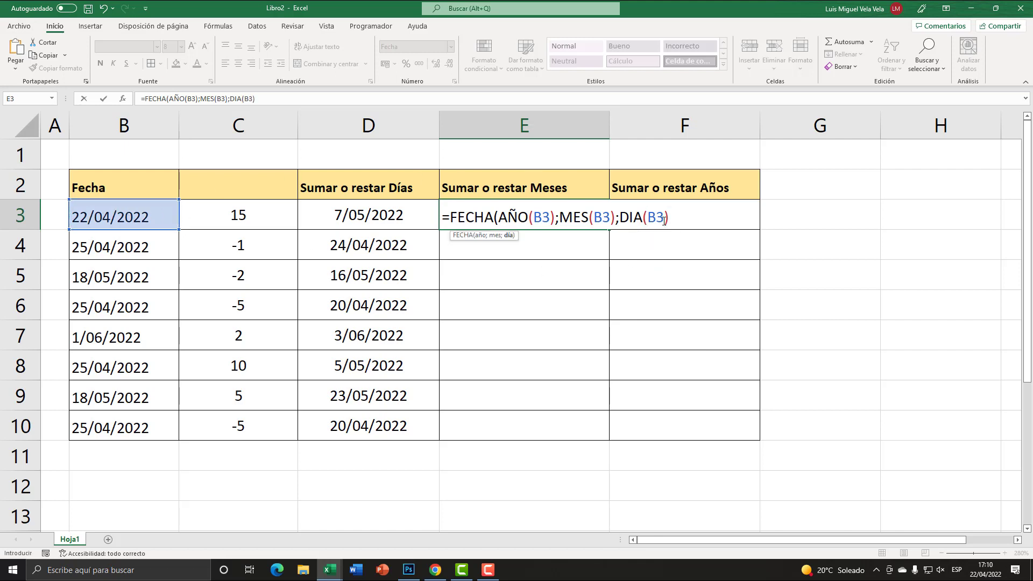
text())
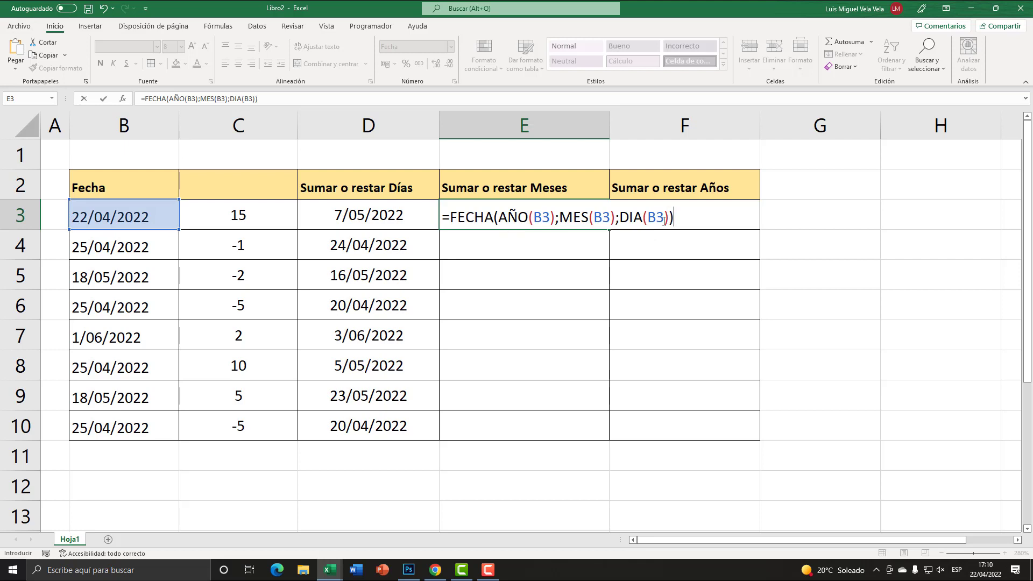
key(Return)
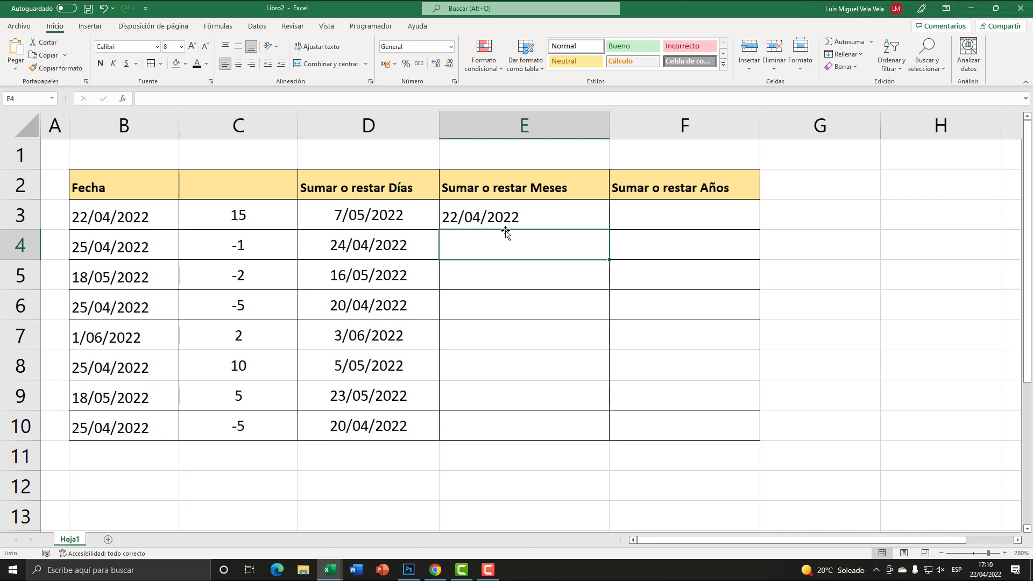
Step: Edit E3 to =FECHA(AÑO(B3);MES(B3)+C3;DIA(B3)), giving 22/07/2023
click(502, 219)
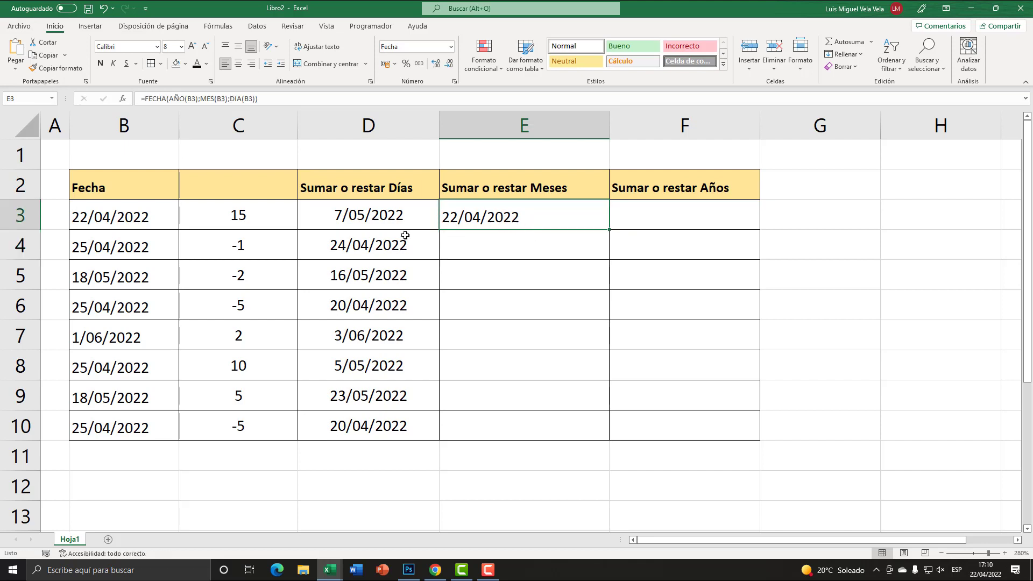
click(151, 215)
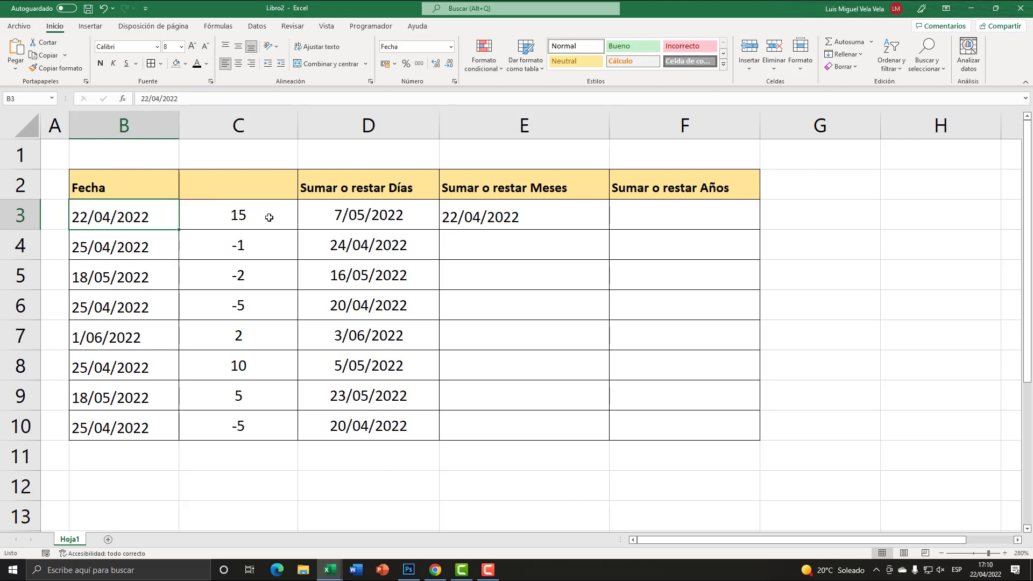
double_click(486, 213)
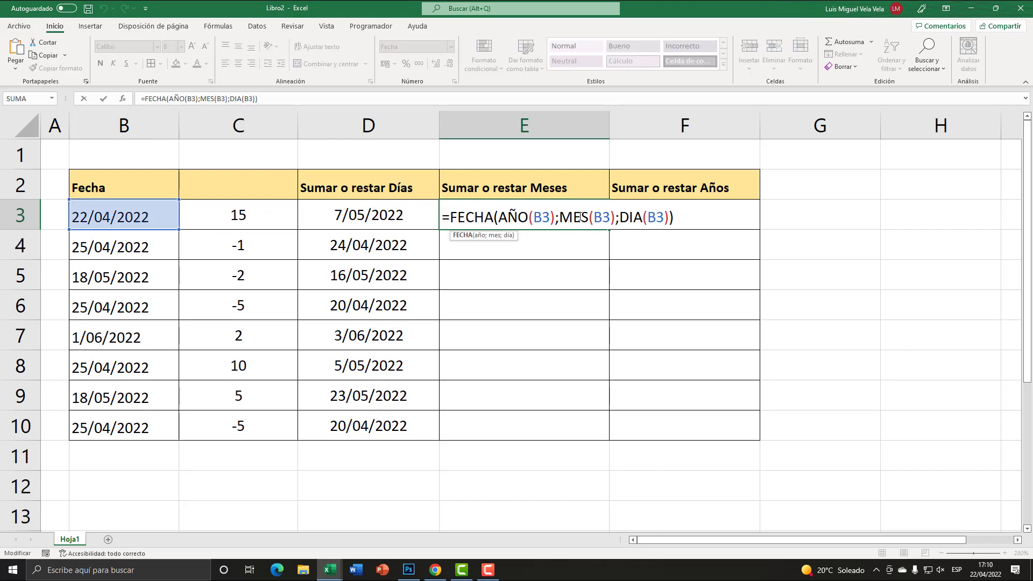
drag(559, 217, 613, 217)
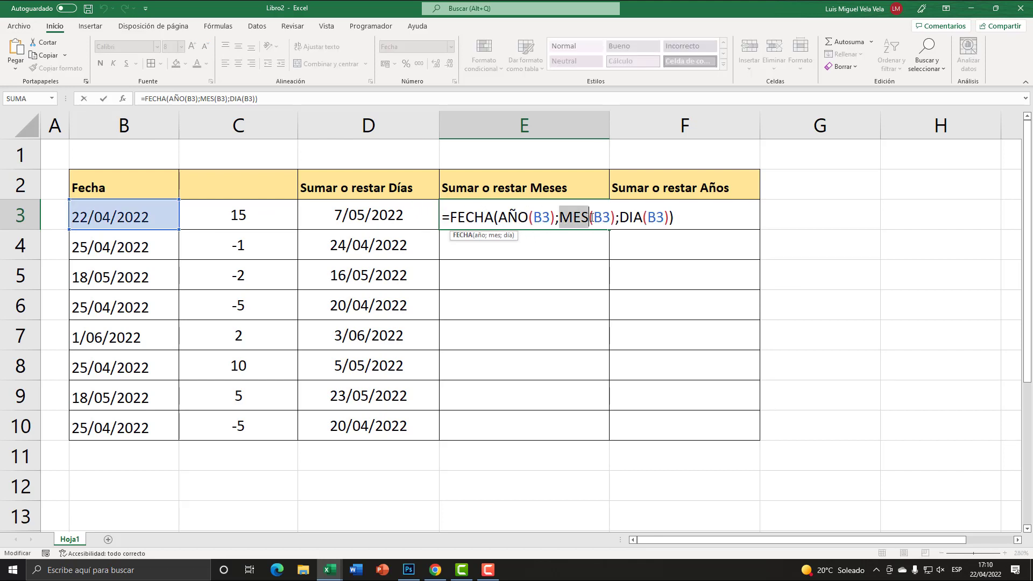
click(615, 217)
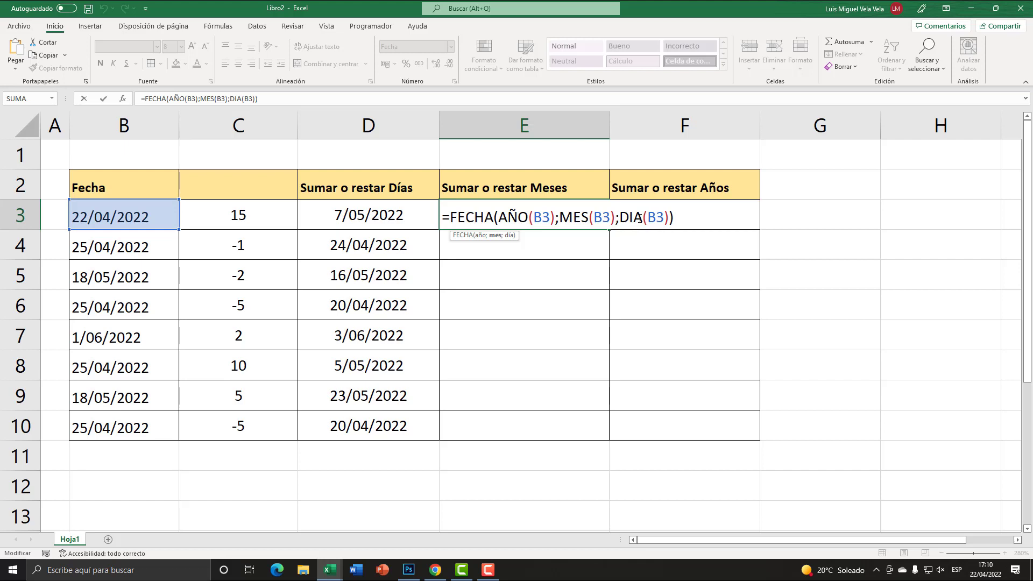
text(+)
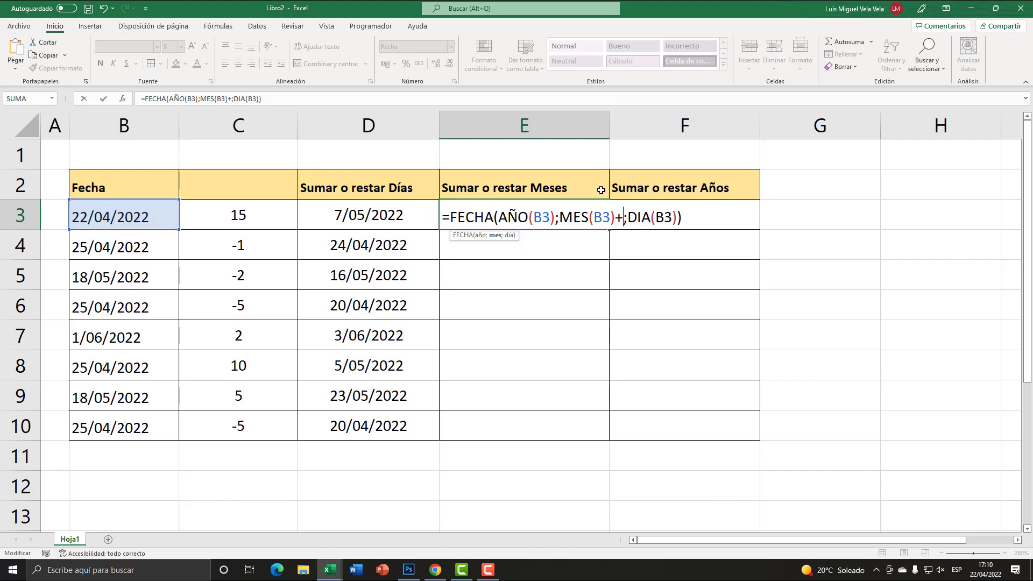
click(240, 218)
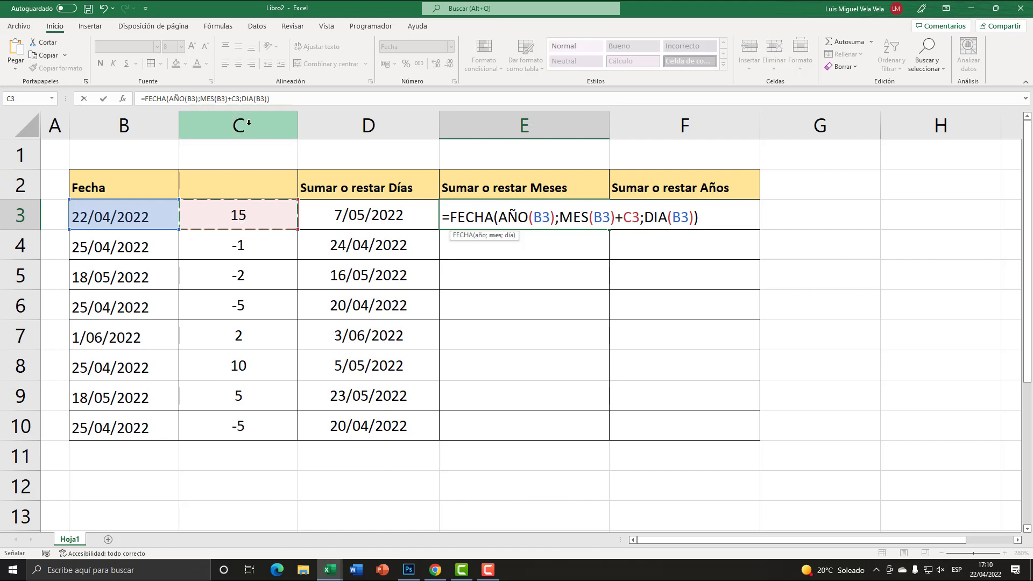
click(640, 217)
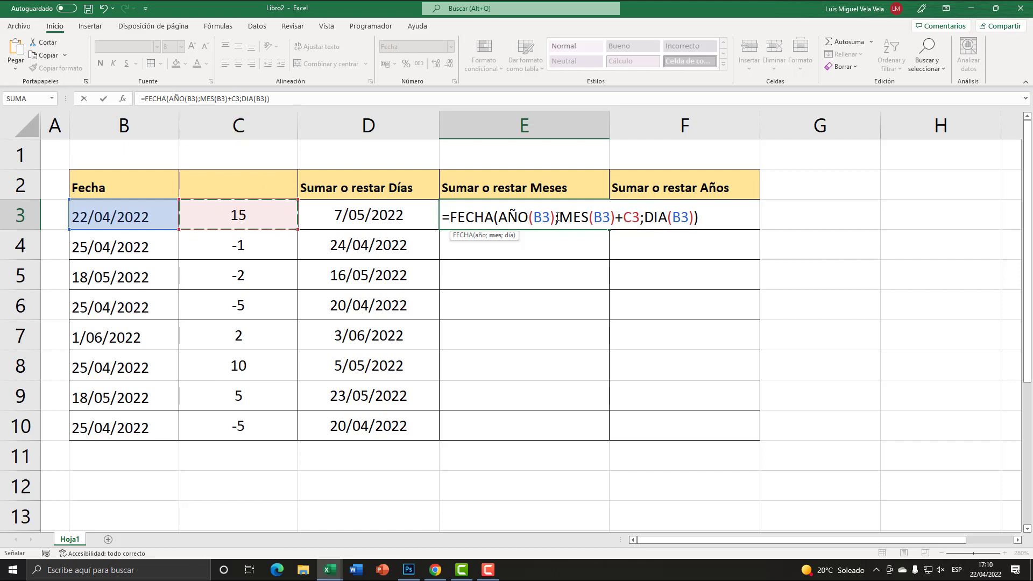
drag(555, 217, 640, 217)
click(701, 214)
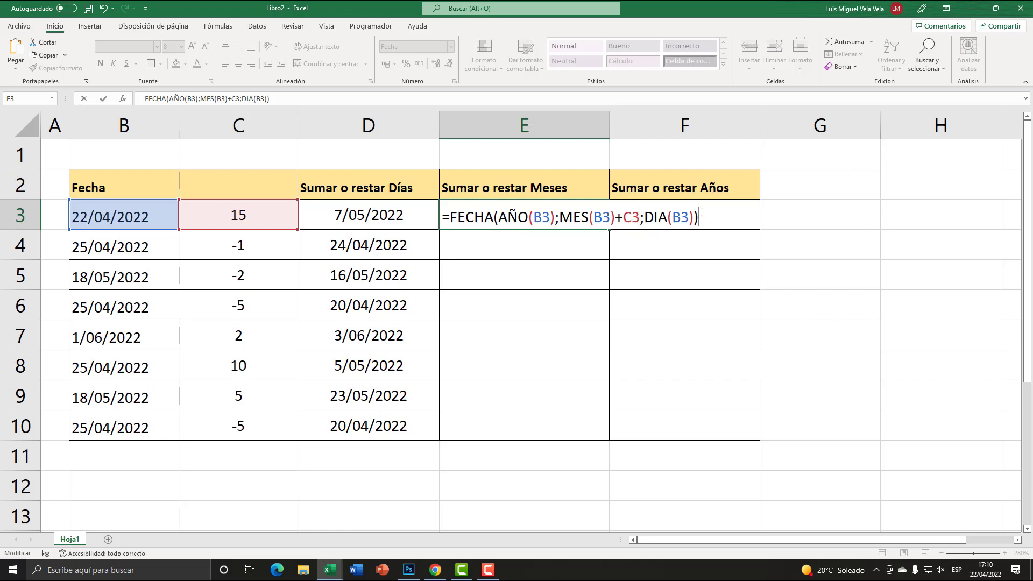
key(Return)
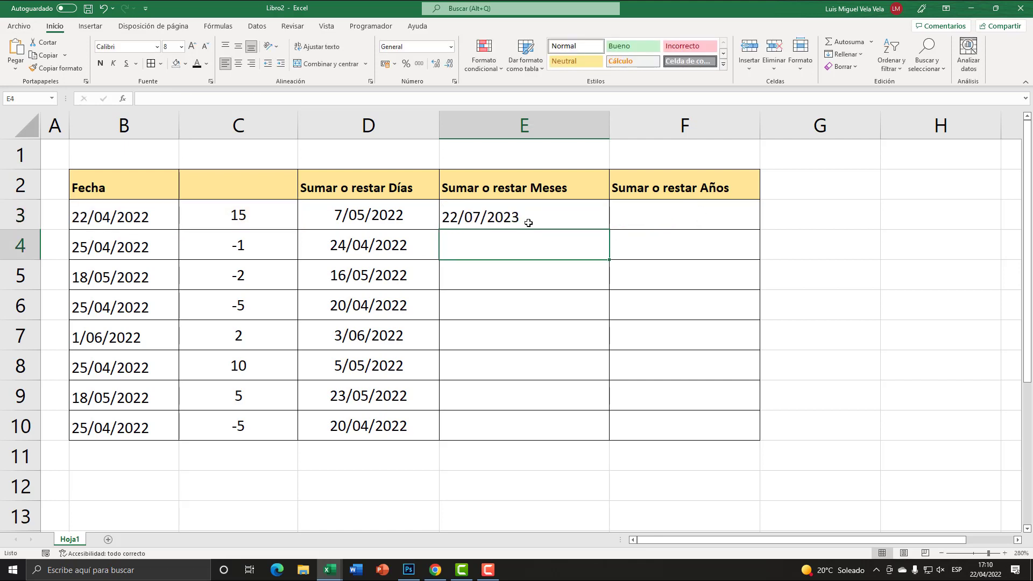
Step: Fill the month formula from E3 down to E10
click(527, 222)
drag(611, 232, 583, 438)
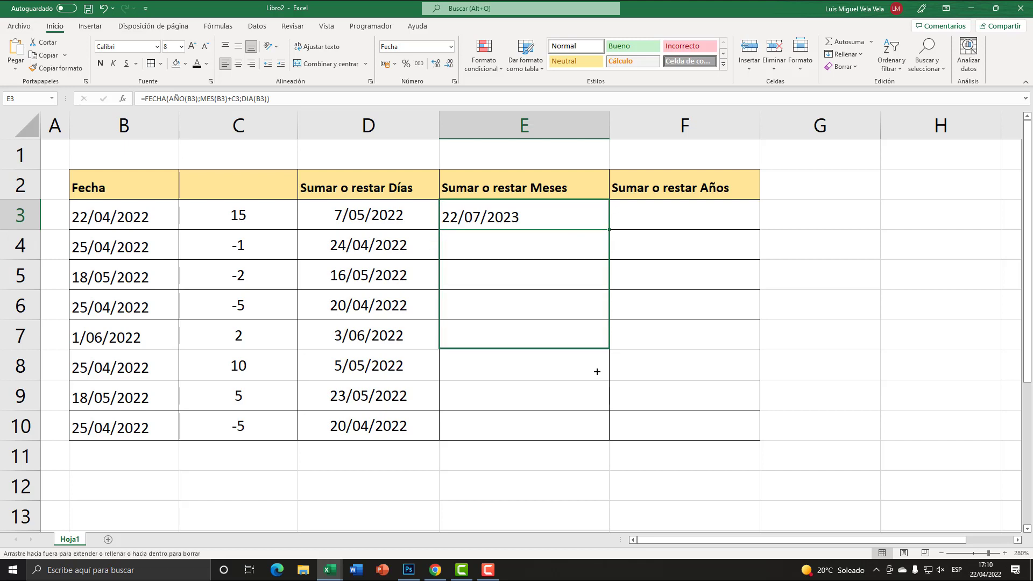
click(508, 221)
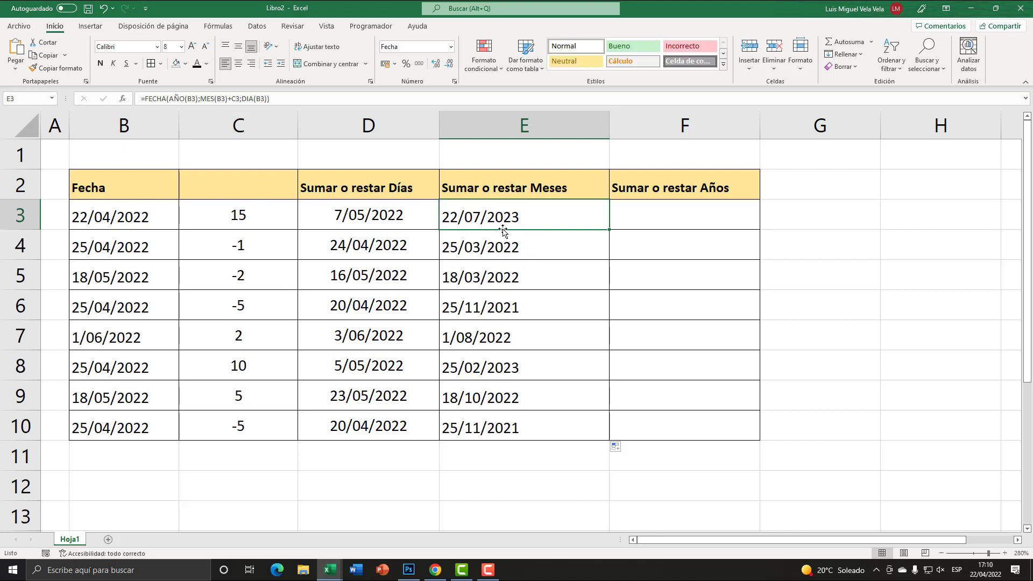
Step: Set C3 to 1, then to 2, and review E3's recalculated formula (22/06/2022)
click(247, 216)
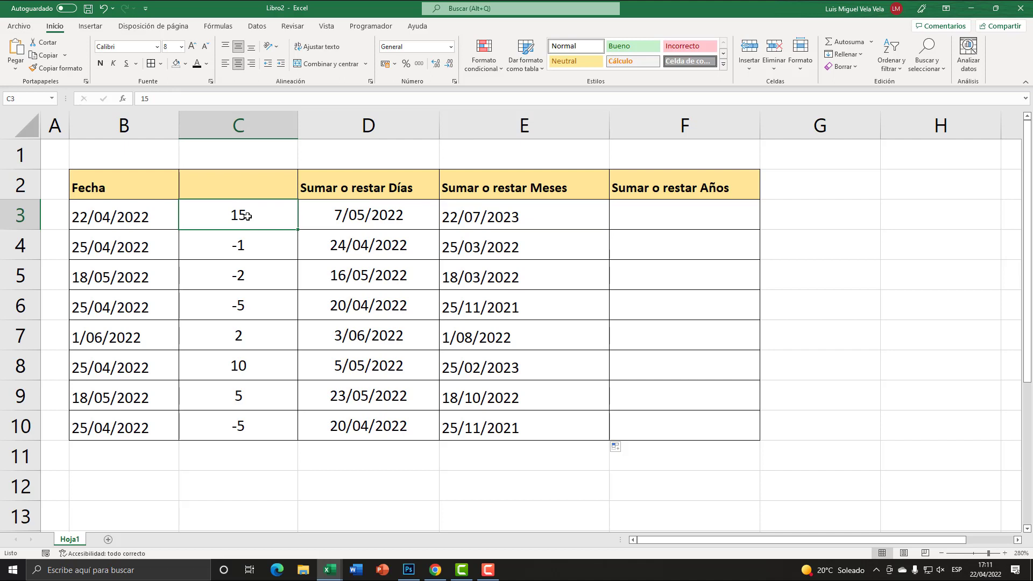
text(1)
key(Return)
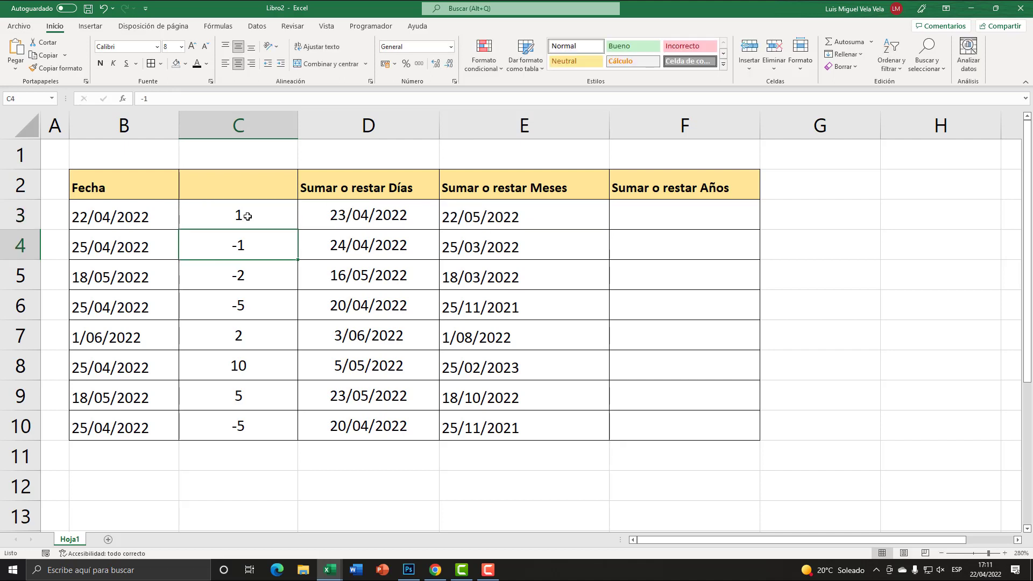
click(476, 211)
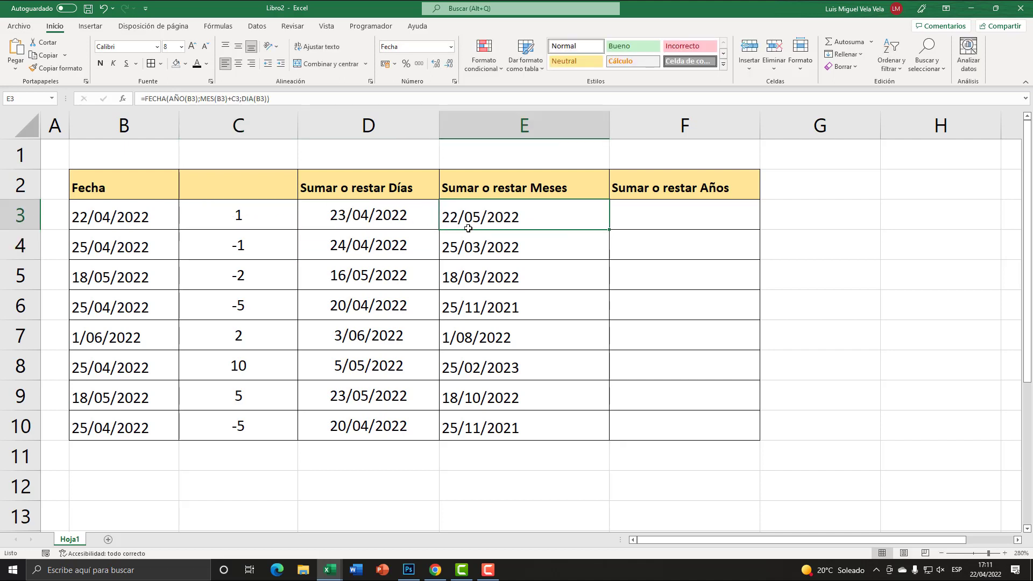
click(231, 216)
text(2)
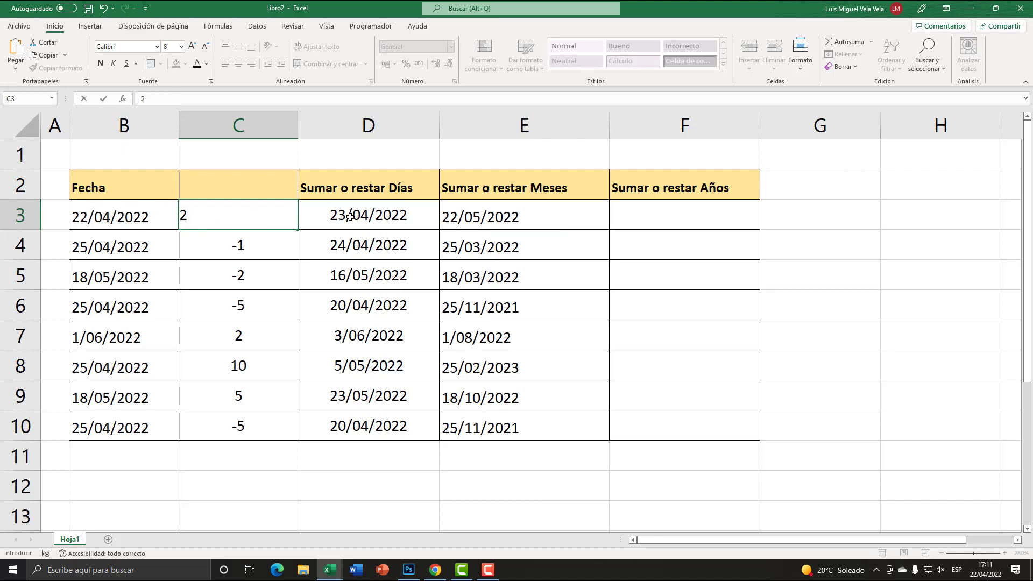
key(Return)
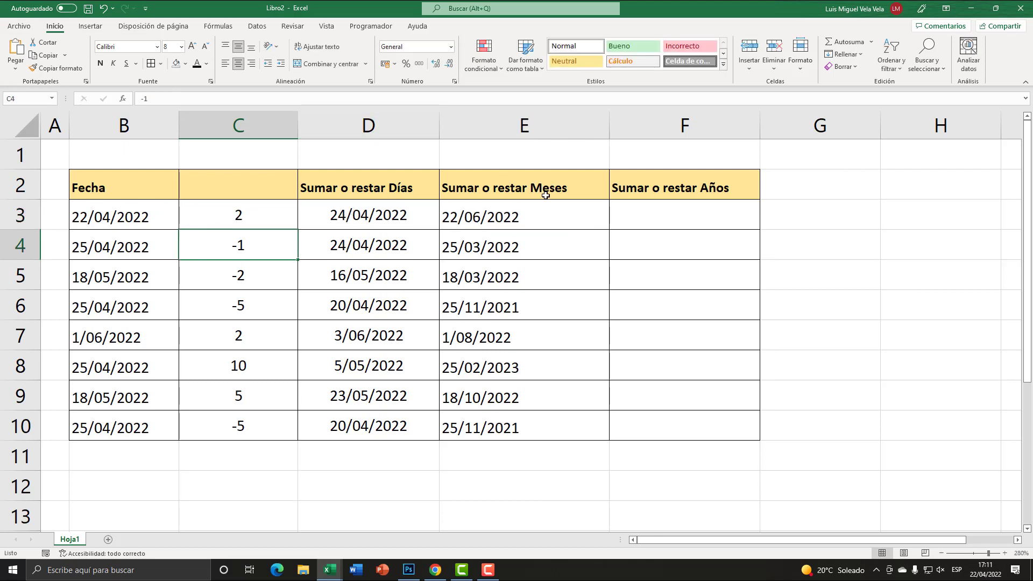
click(508, 208)
double_click(518, 218)
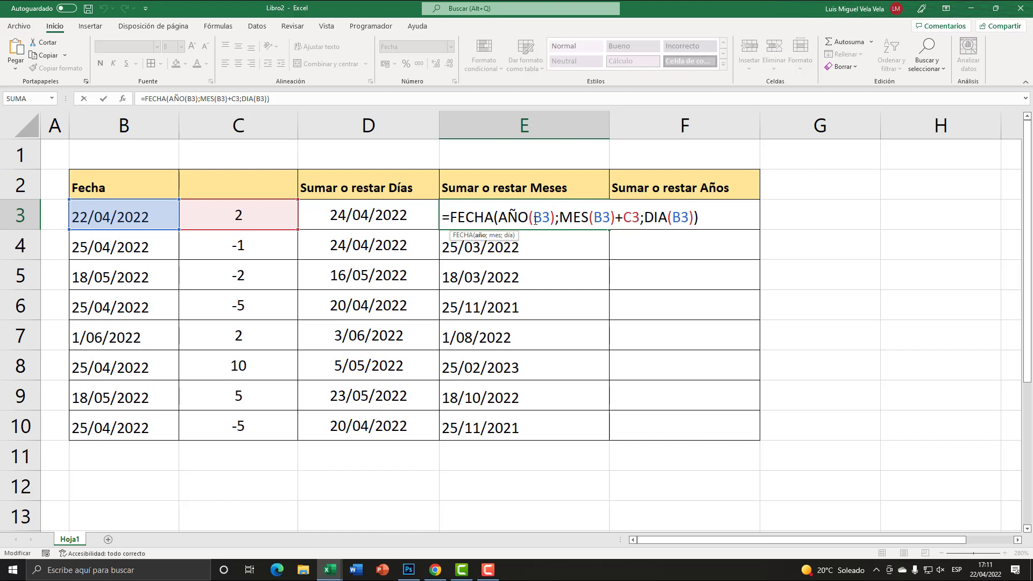
Step: Enter =FECHA(AÑO(B3);MES(B3);DIA(B3)) in F3, returning 22/04/2022
key(Return)
click(675, 219)
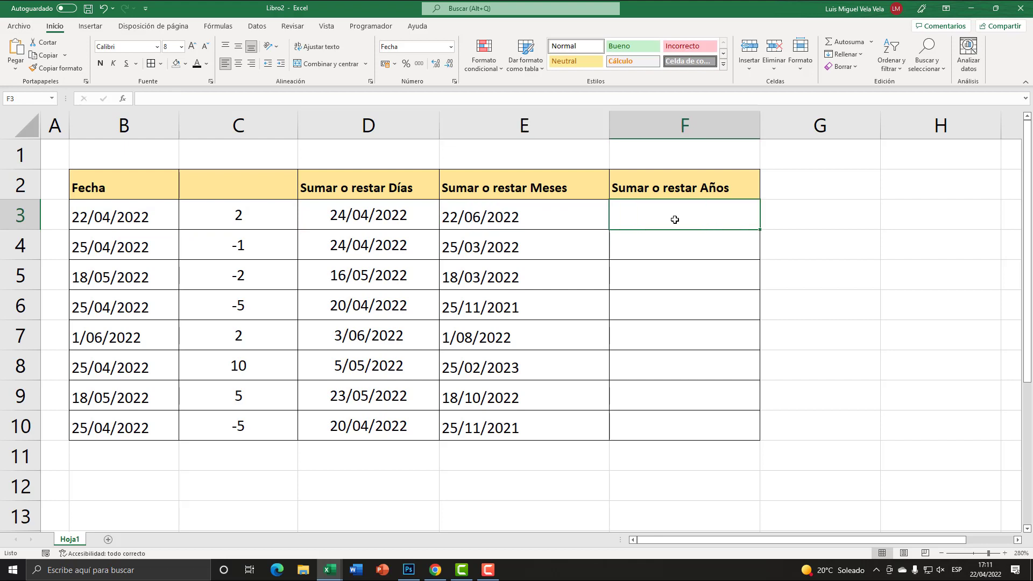
text(=)
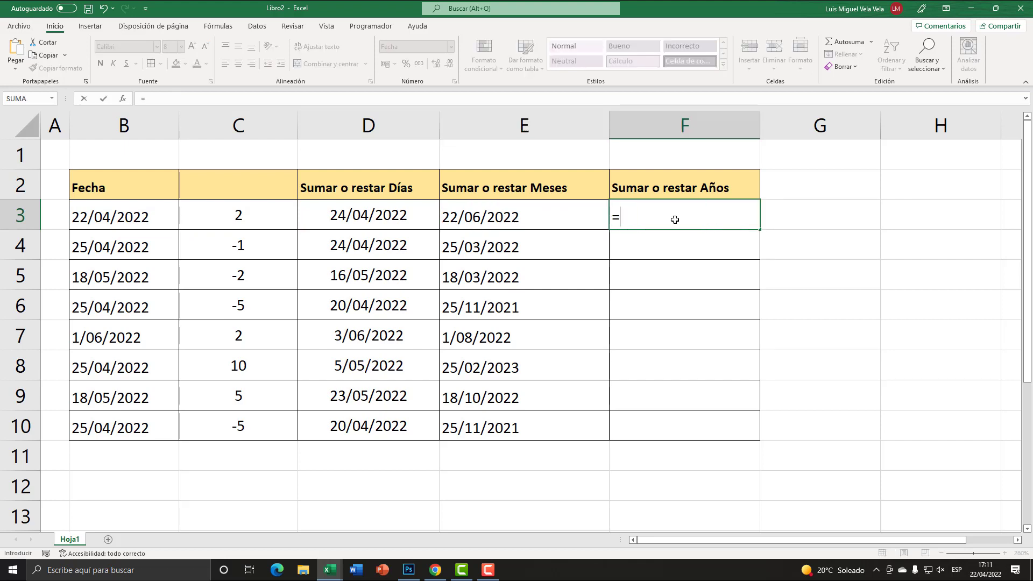
text(fech)
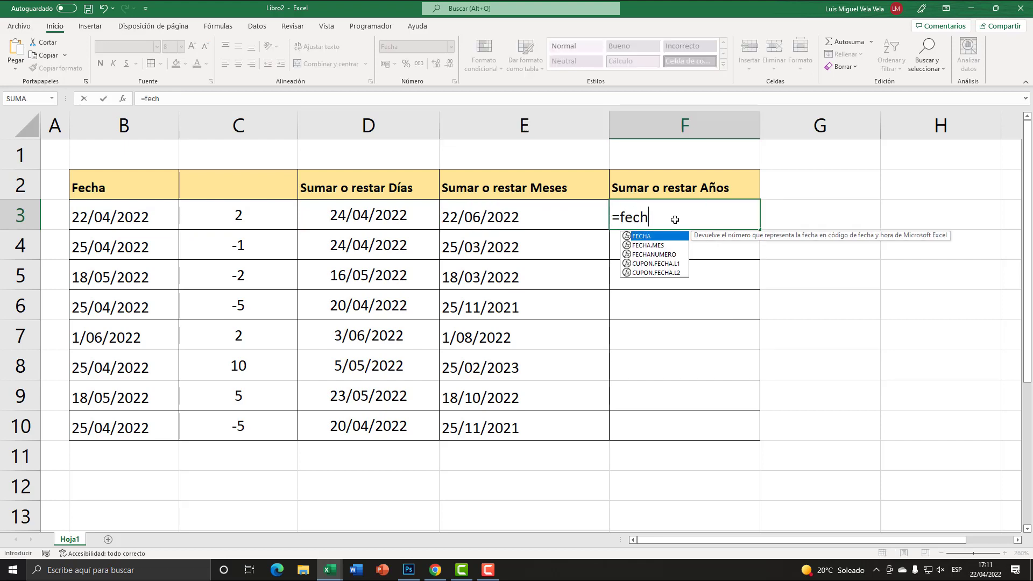
text(a)
key(Tab)
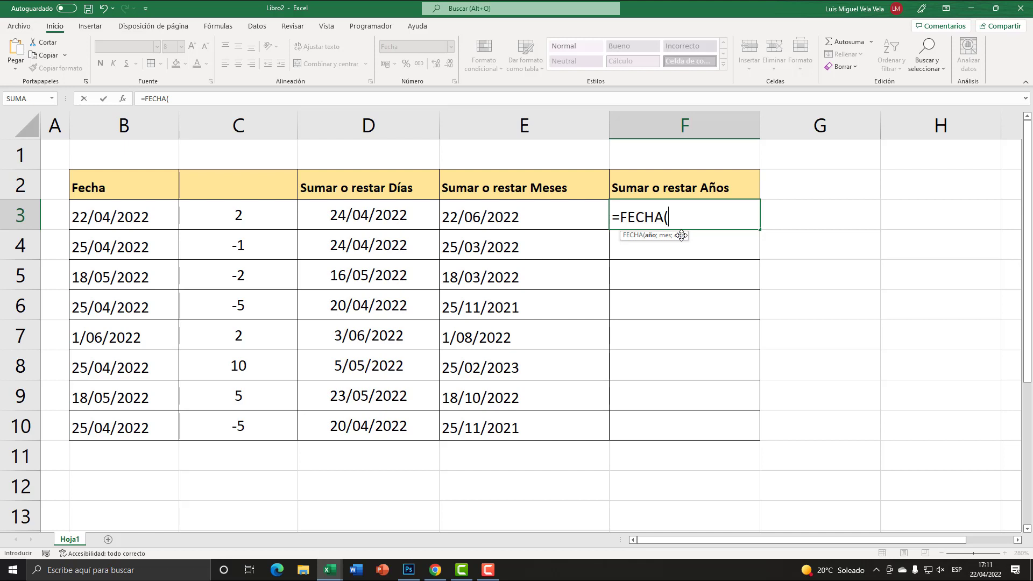
text(año)
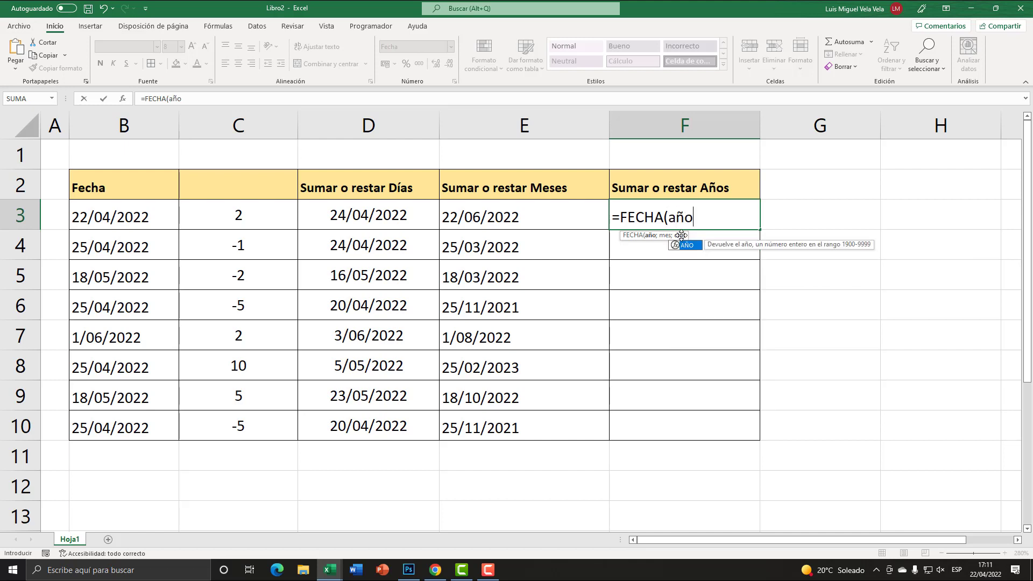
key(Tab)
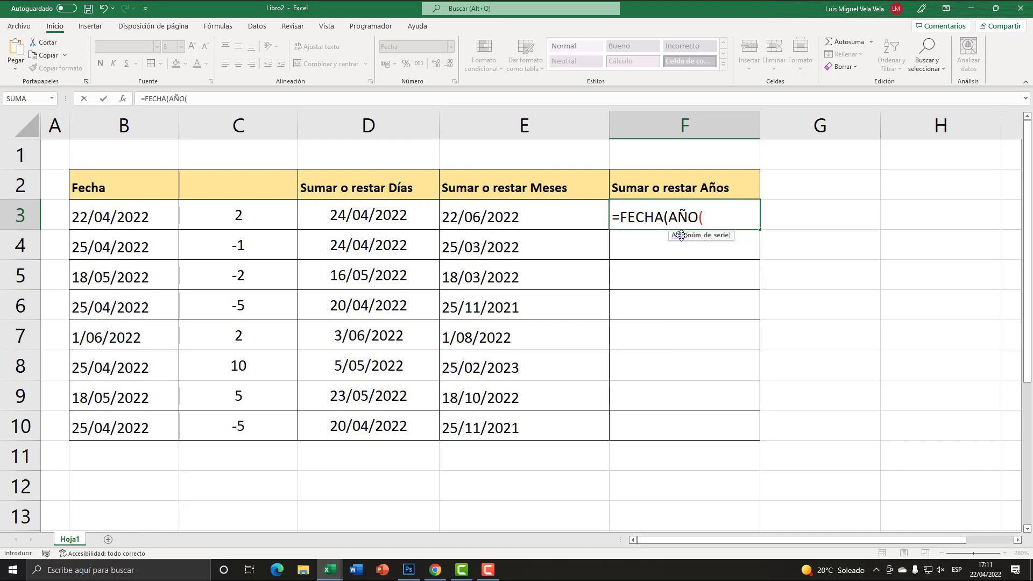
click(111, 224)
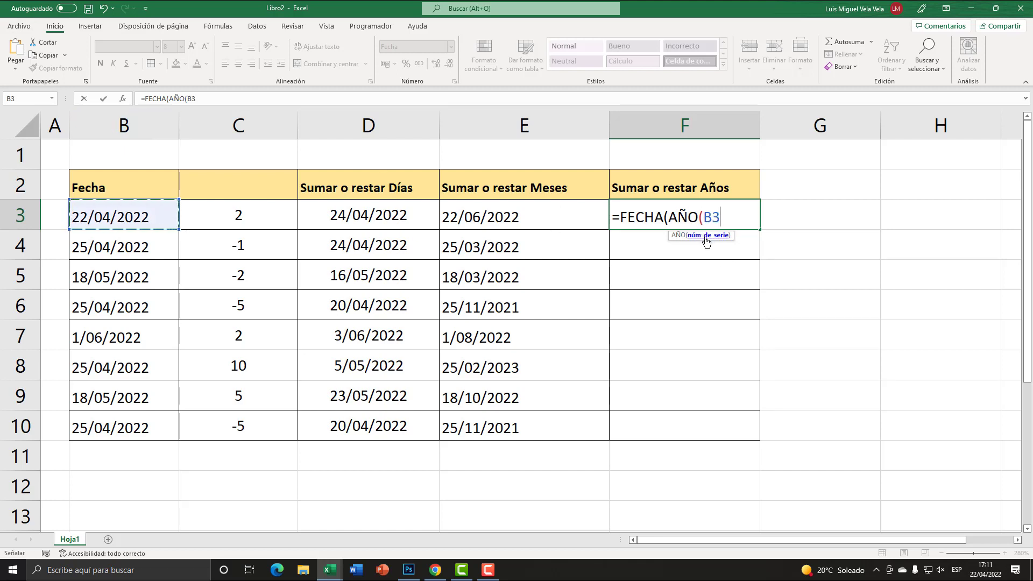
text();)
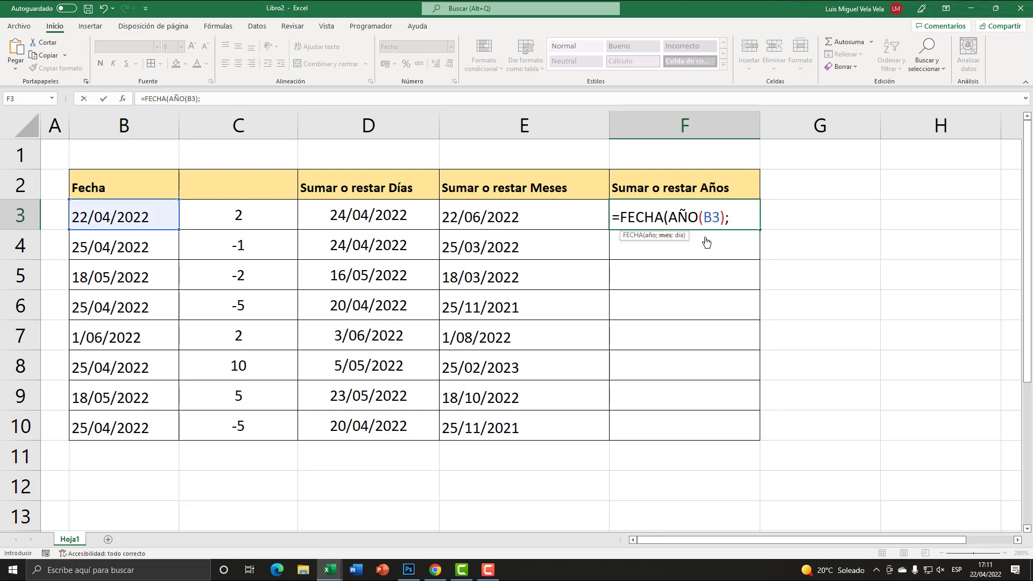
text(mes()
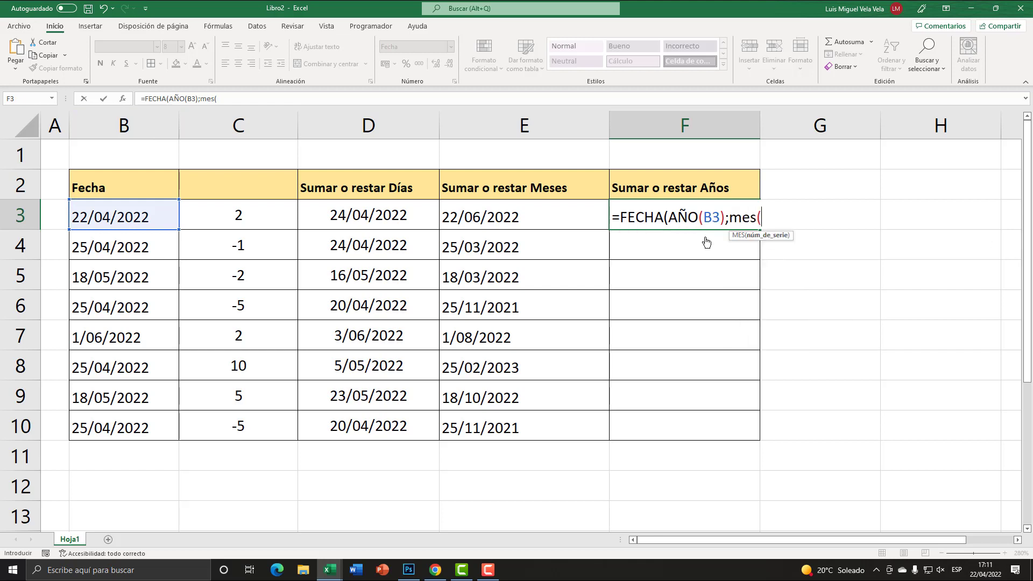
click(130, 216)
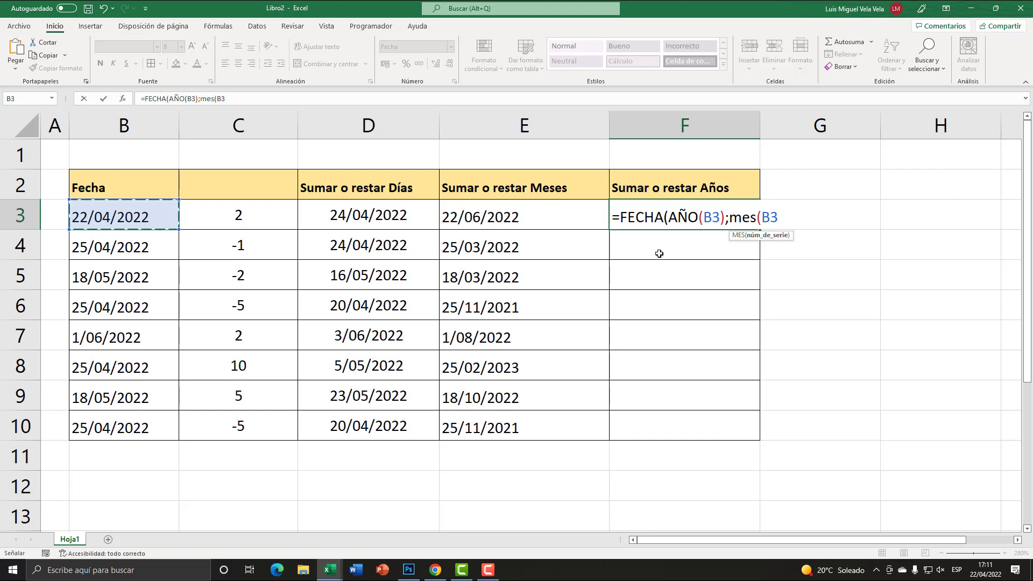
text();)
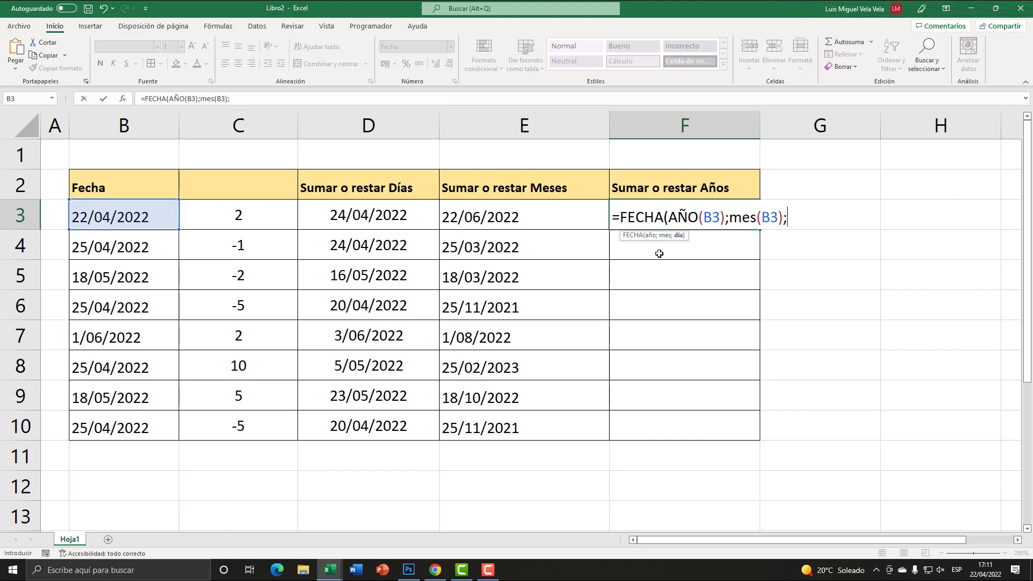
text(dia)
key(Tab)
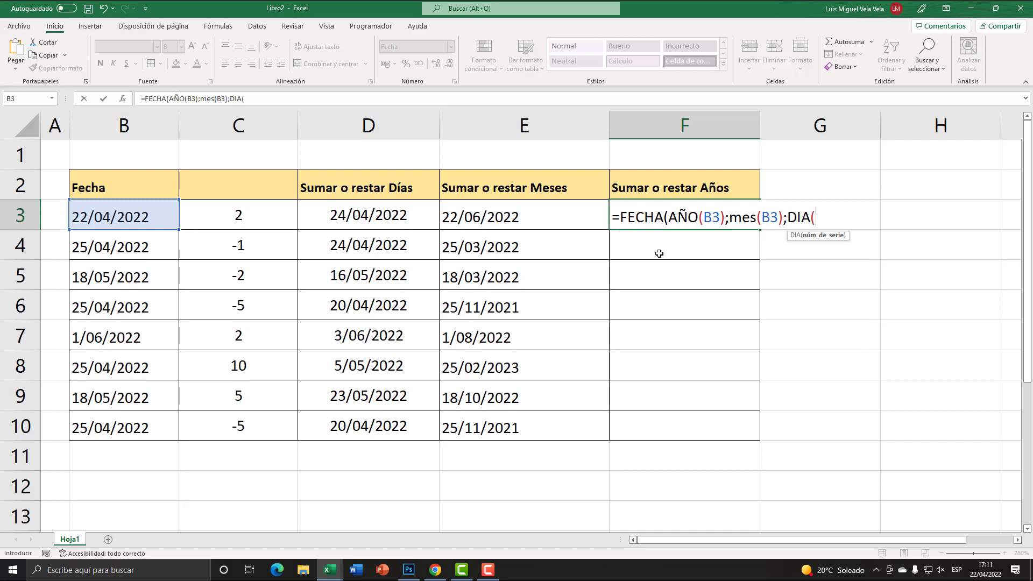
click(116, 213)
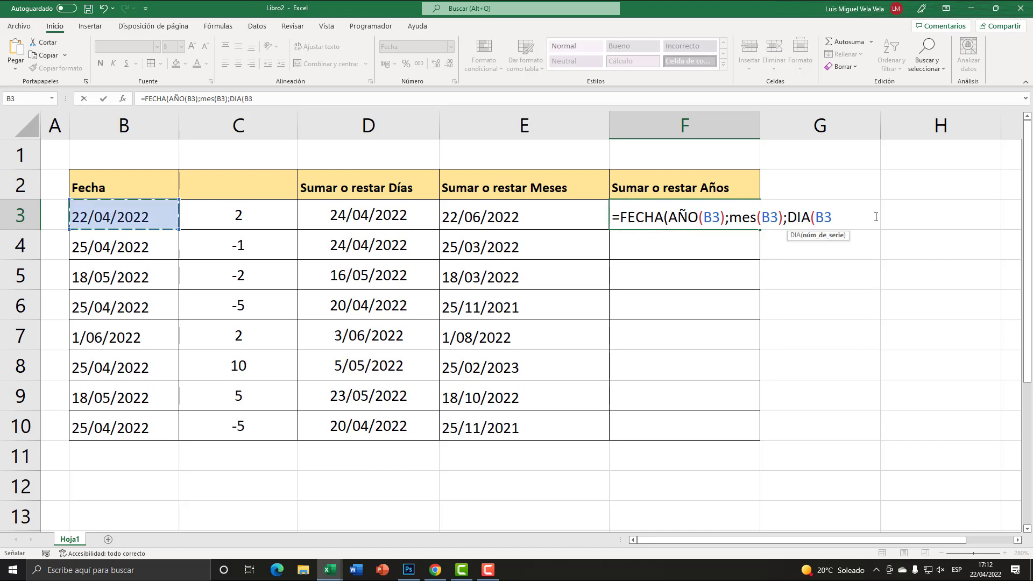
text())
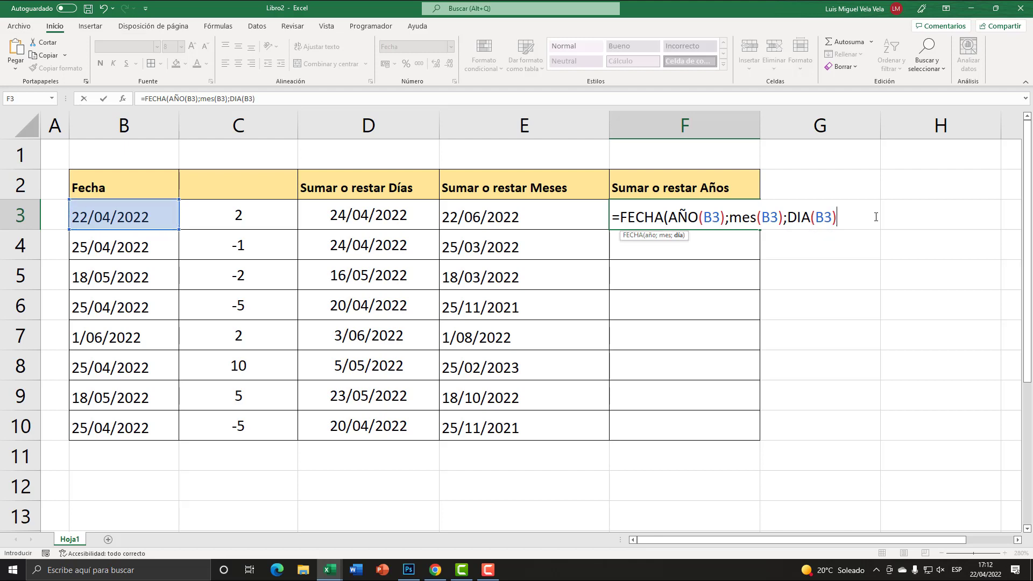
text())
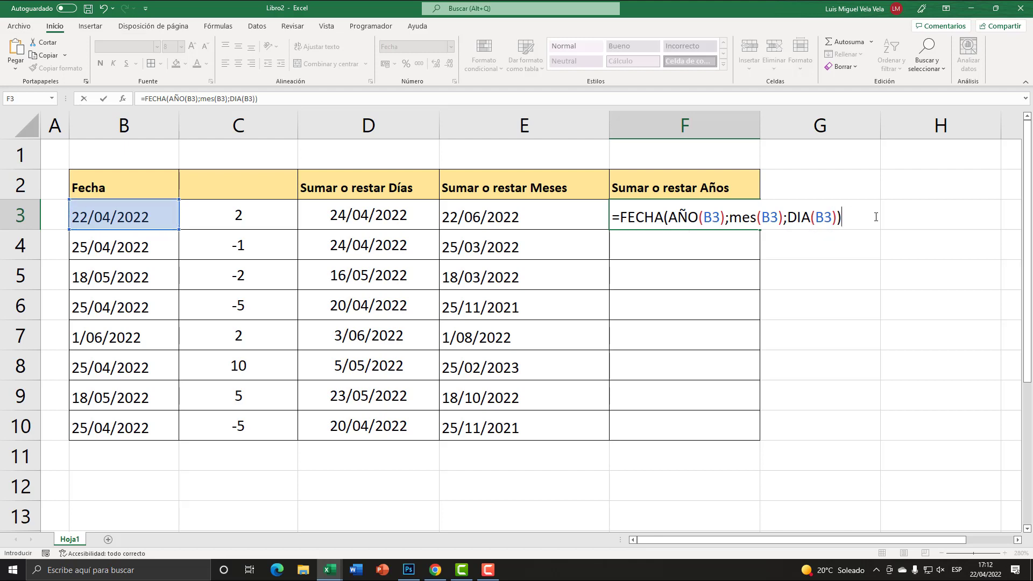
key(Return)
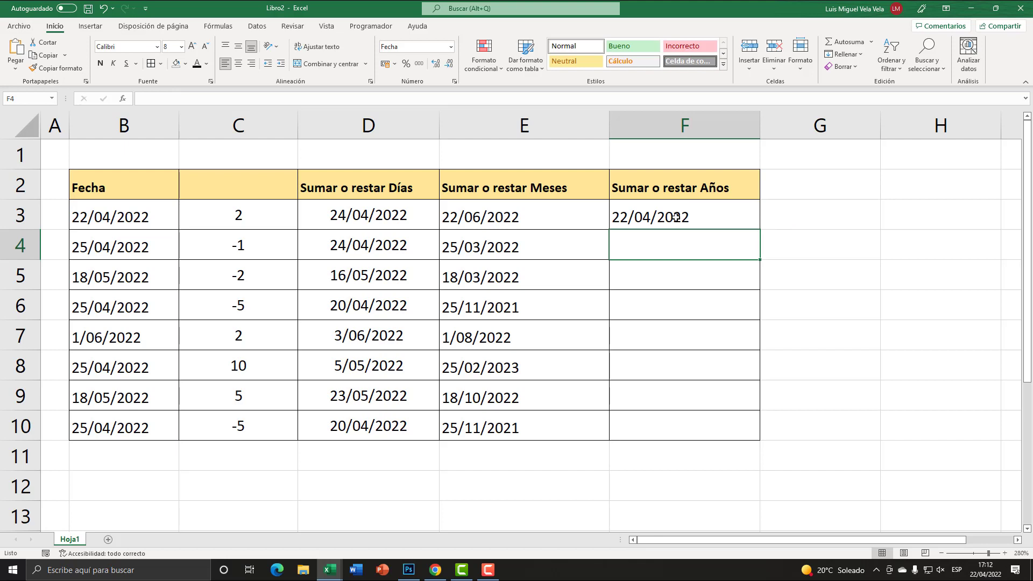
Step: Edit F3 to =FECHA(AÑO(B3)+C3;MES(B3);DIA(B3)), giving 22/04/2024
click(676, 216)
double_click(677, 217)
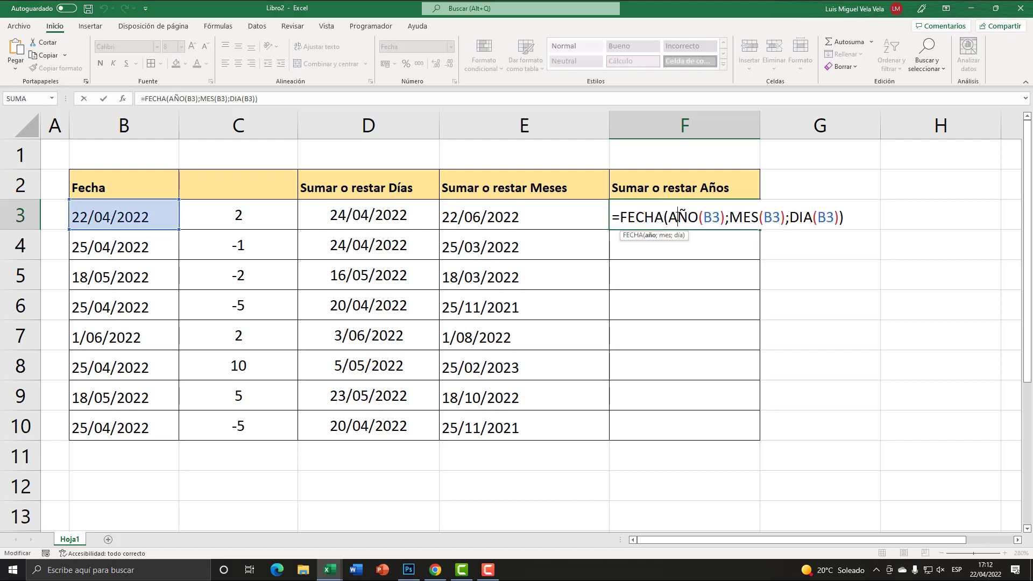
key(Escape)
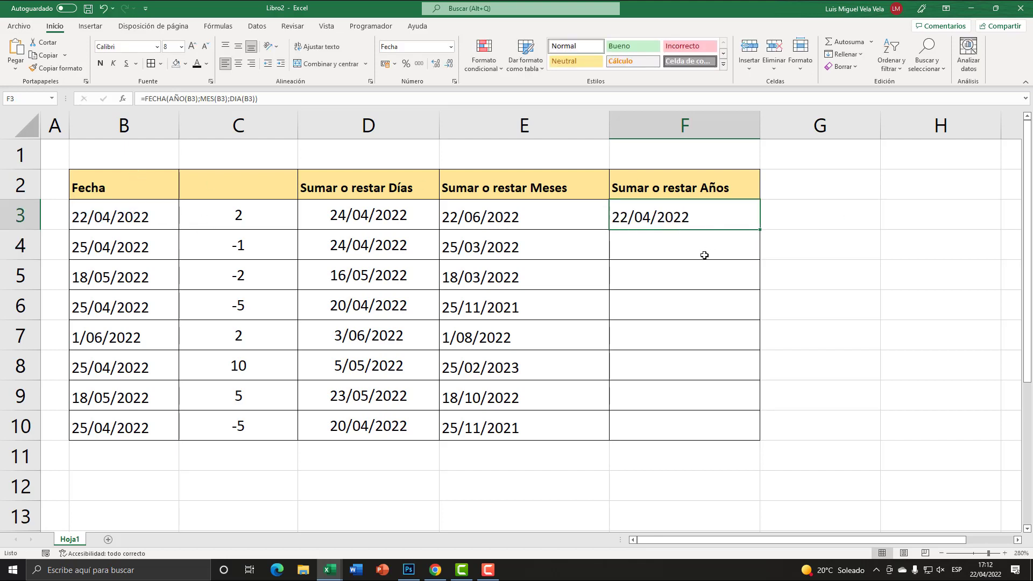
double_click(697, 216)
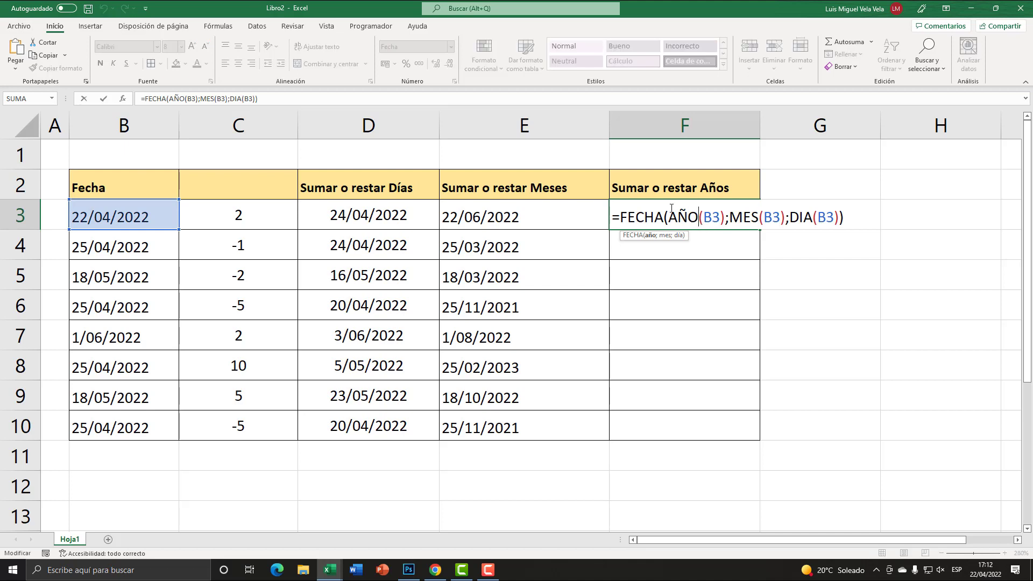
drag(668, 216, 726, 214)
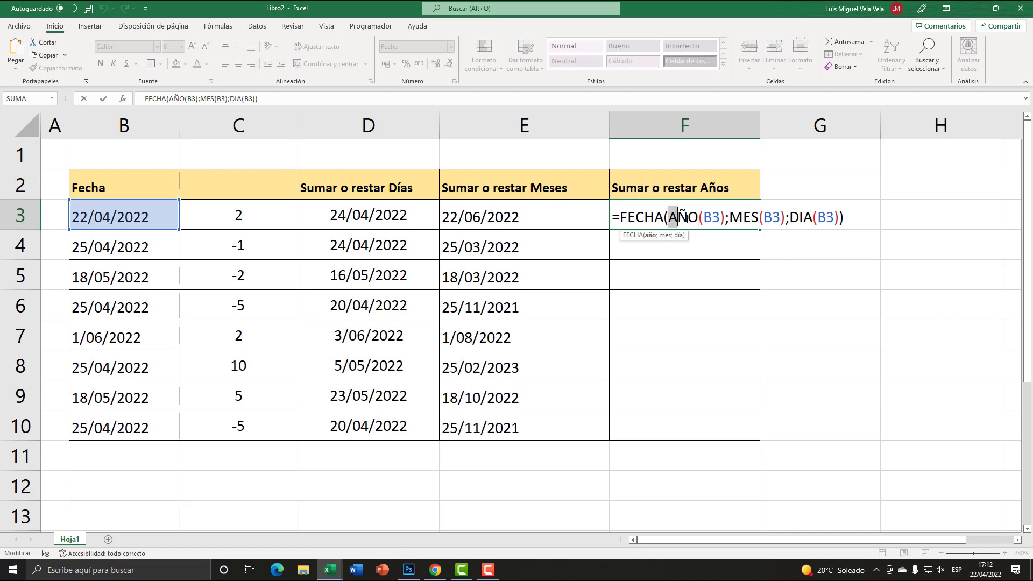
click(725, 214)
text(+)
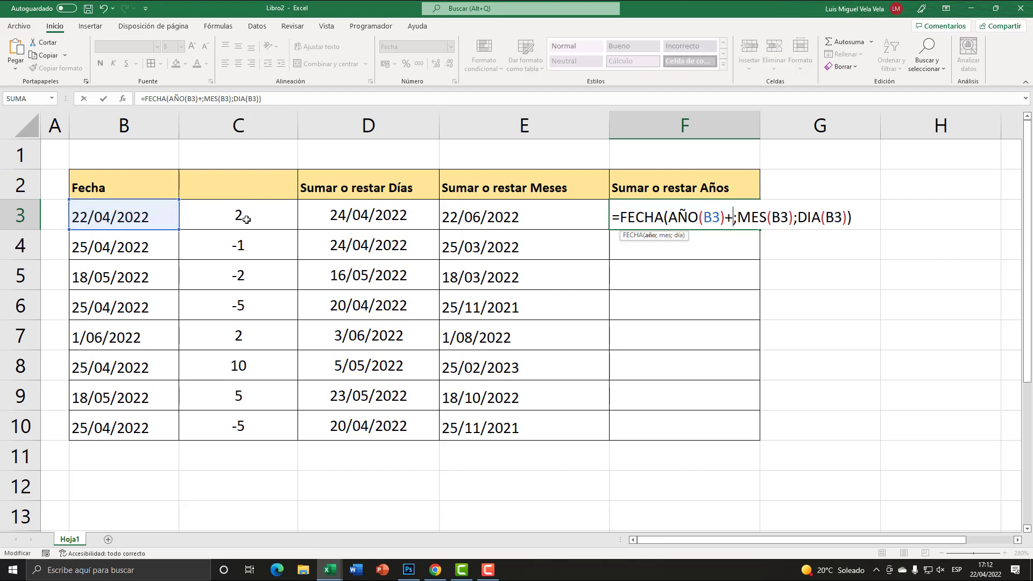
click(243, 218)
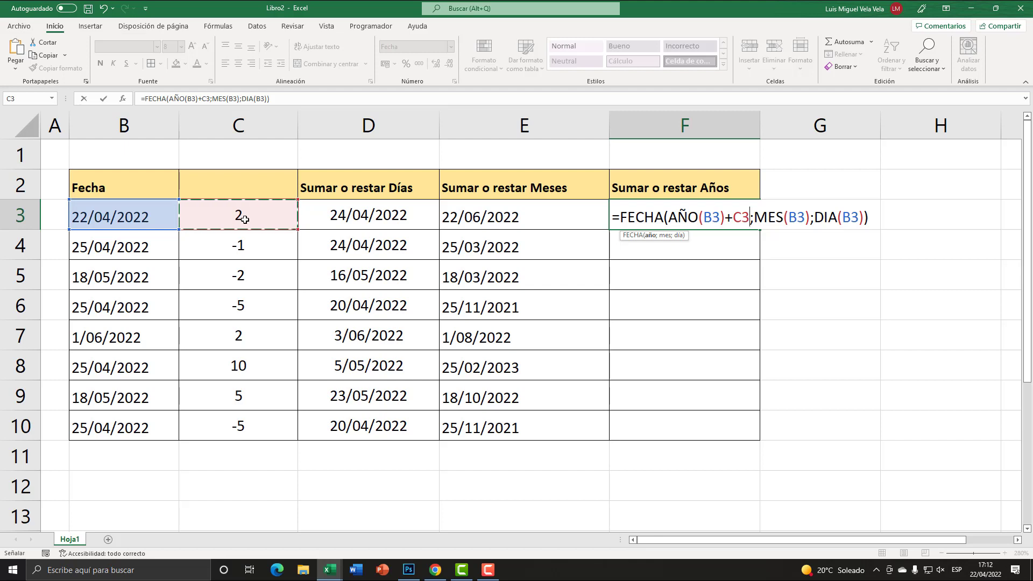
key(Return)
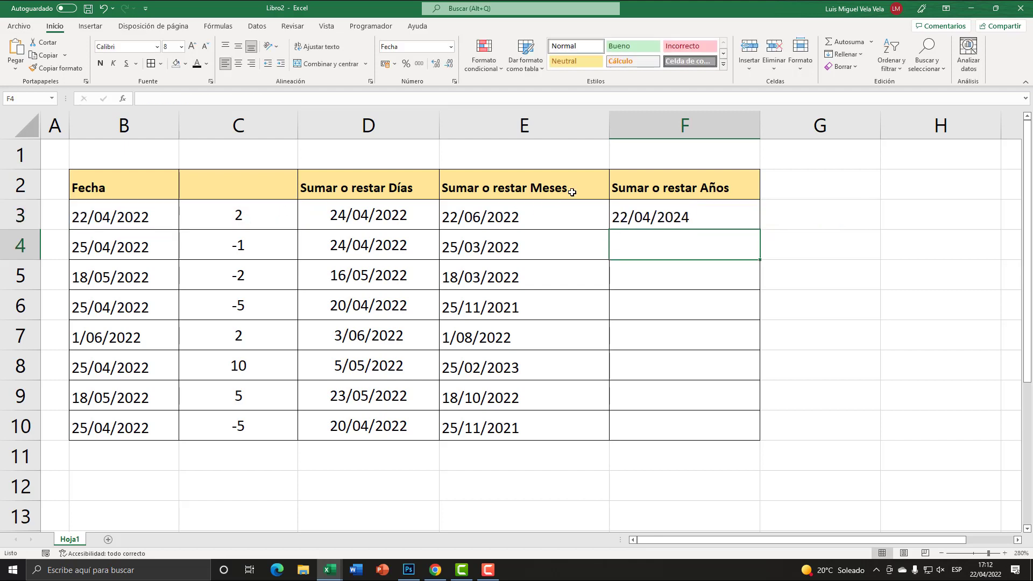
click(644, 201)
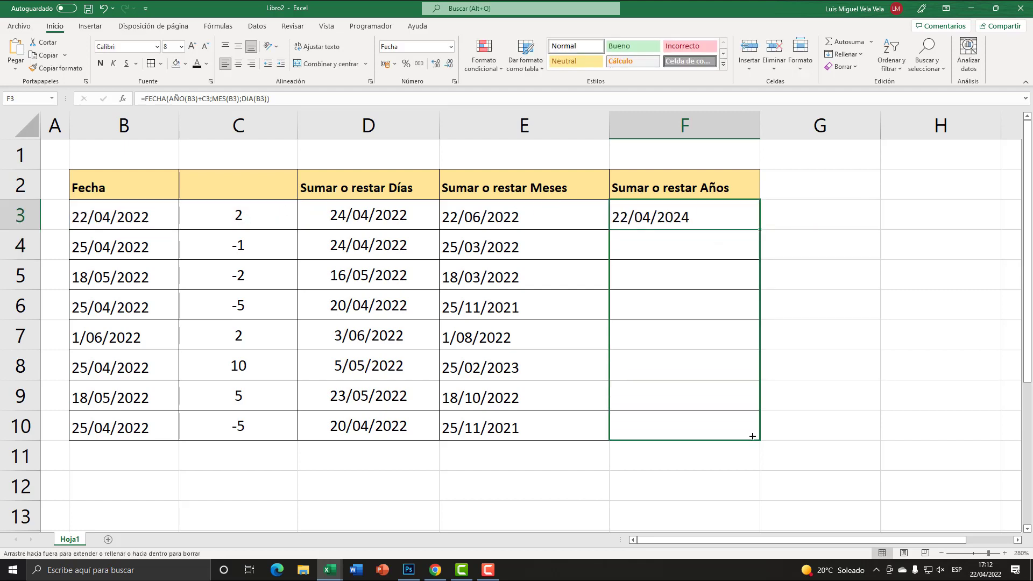
Step: Fill the year formula down to F10 and set C3 to 10
drag(757, 230, 754, 425)
click(687, 219)
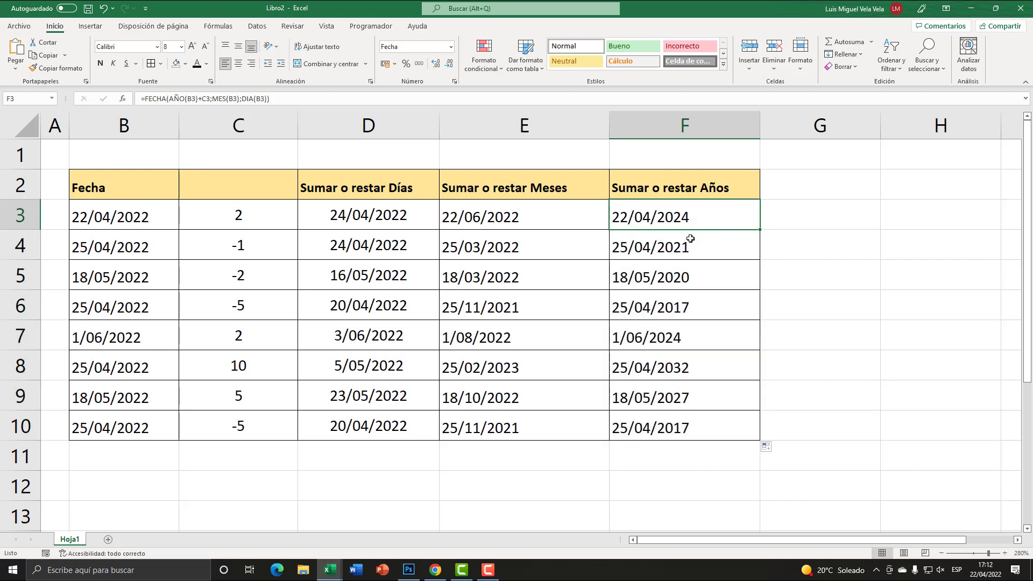
click(247, 212)
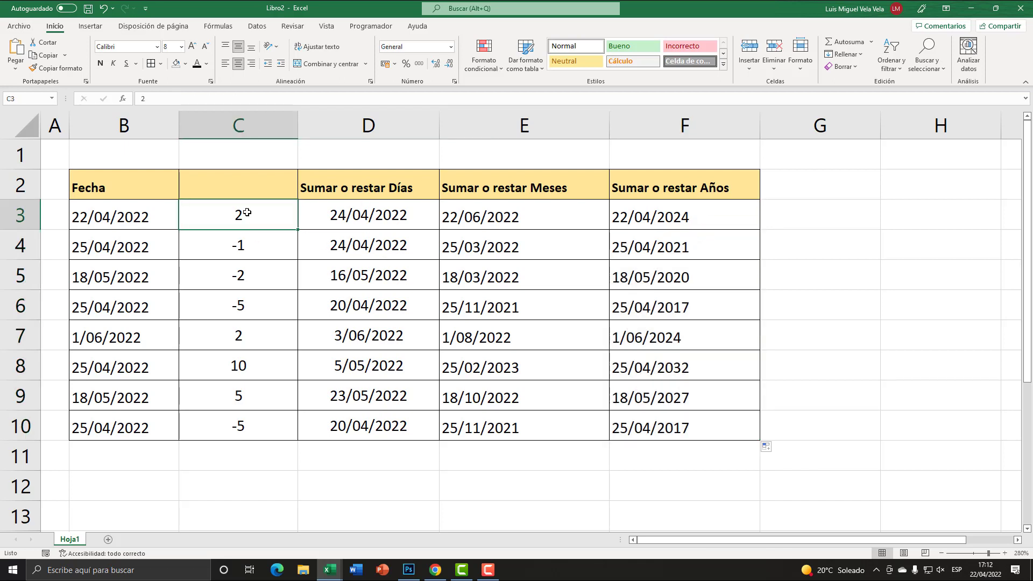
text(10)
key(Return)
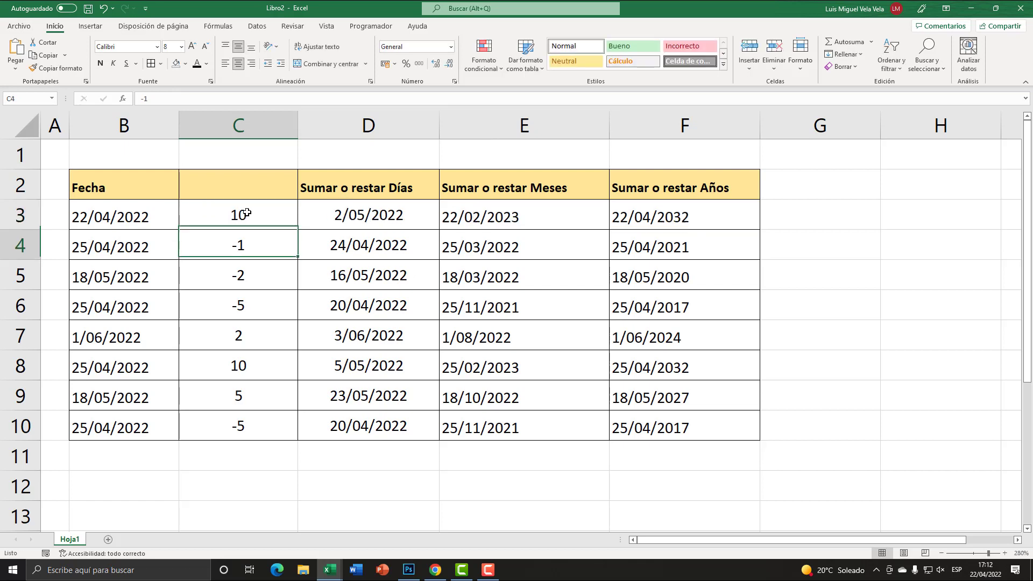
Step: Review F3's formula and the copy in F6, leaving them unchanged (F3 now 22/04/2032)
click(699, 218)
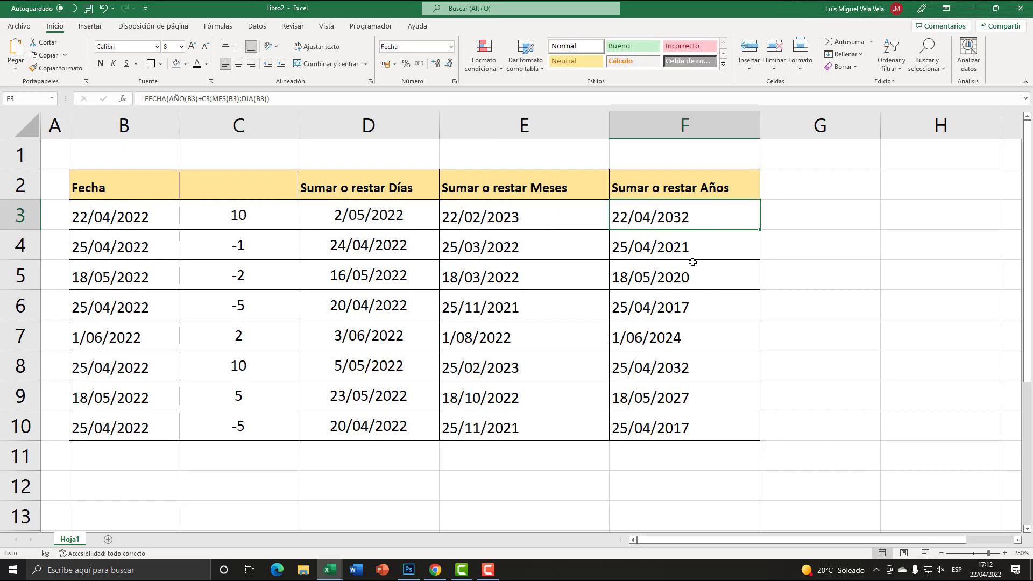
click(680, 307)
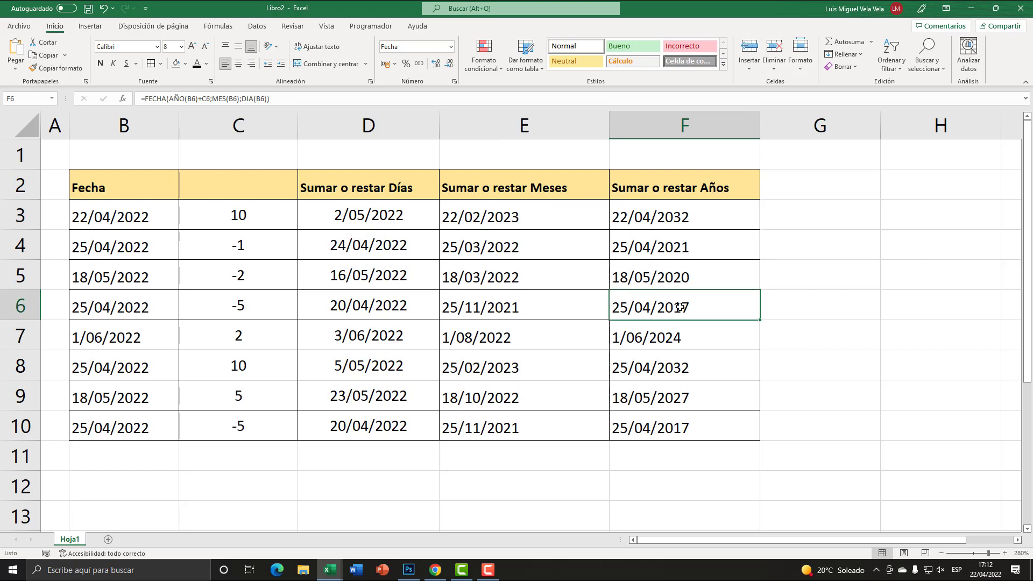
double_click(640, 215)
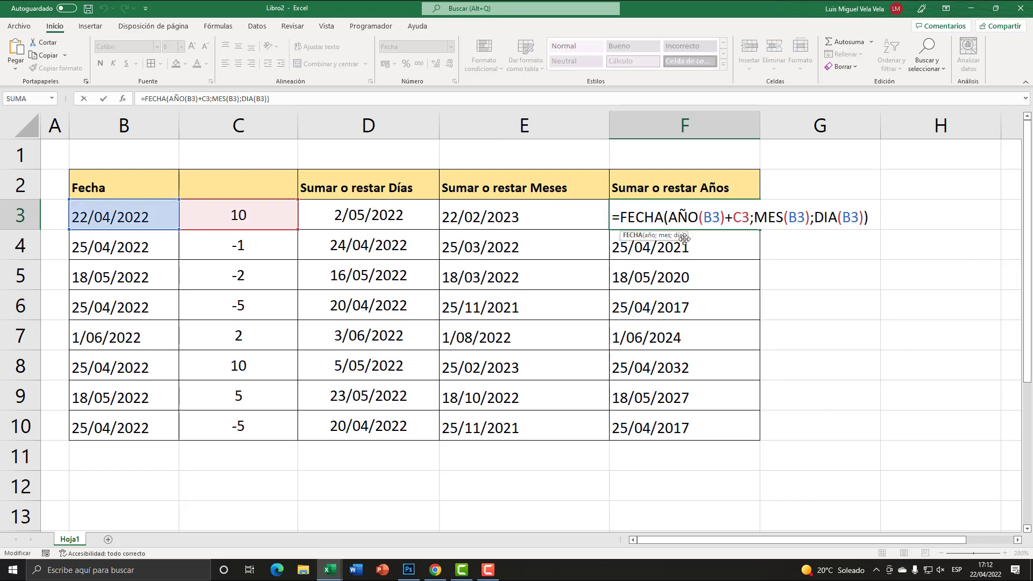
drag(671, 215, 864, 221)
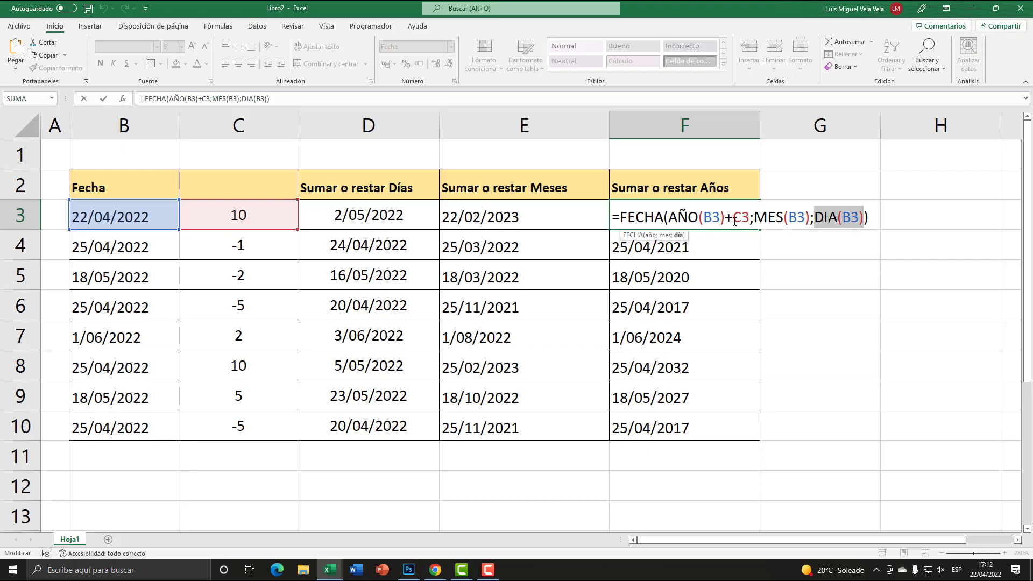
mouse_move(726, 221)
mouse_down()
mouse_move(741, 219)
mouse_move(732, 219)
mouse_up()
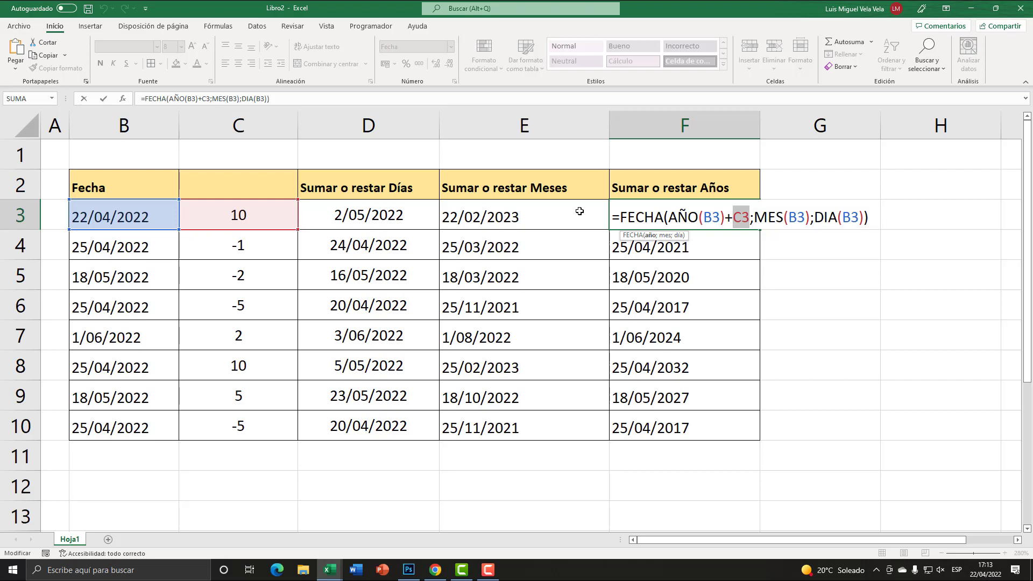
key(ctrl+Return)
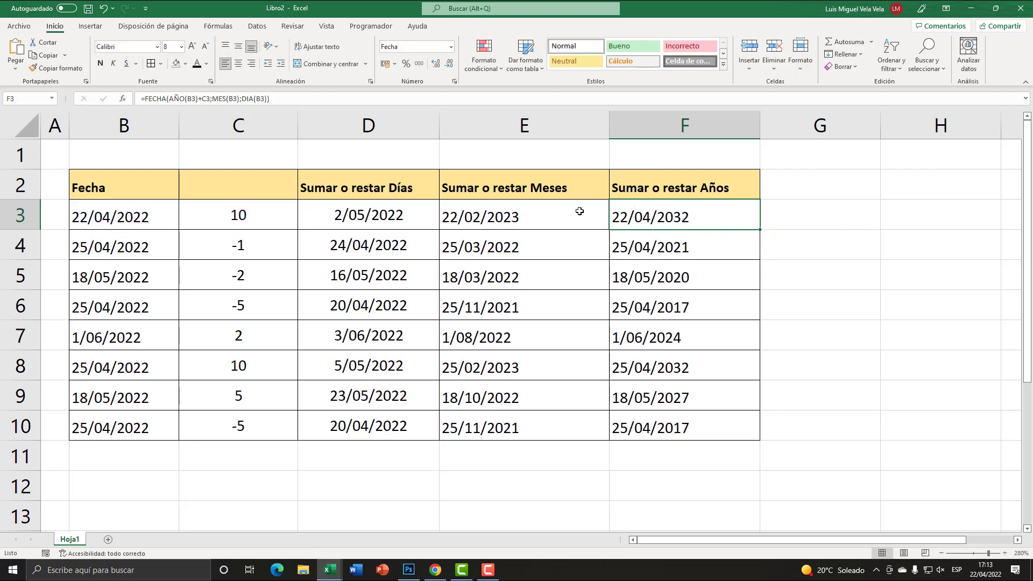